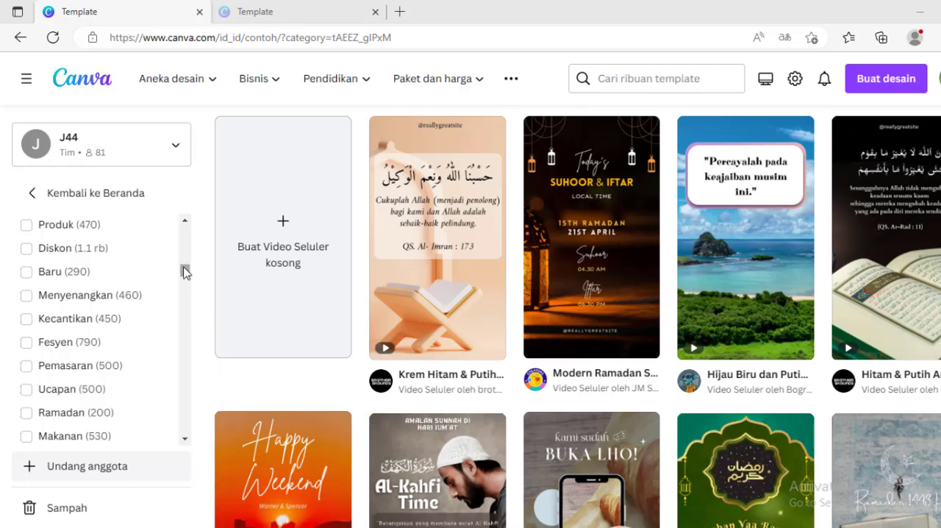
Filter the mobile video templates by the Ramadan theme
scroll(184, 269, "up", 3)
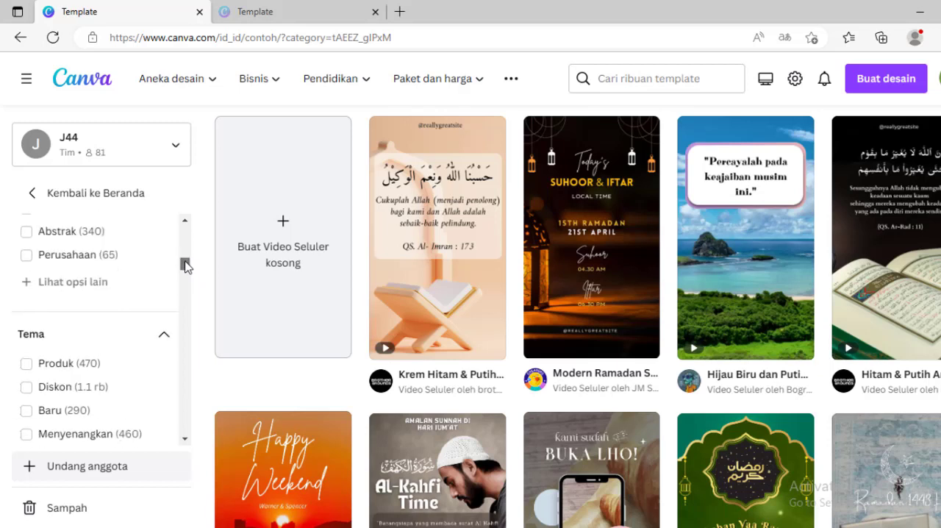
scroll(185, 267, "down", 1)
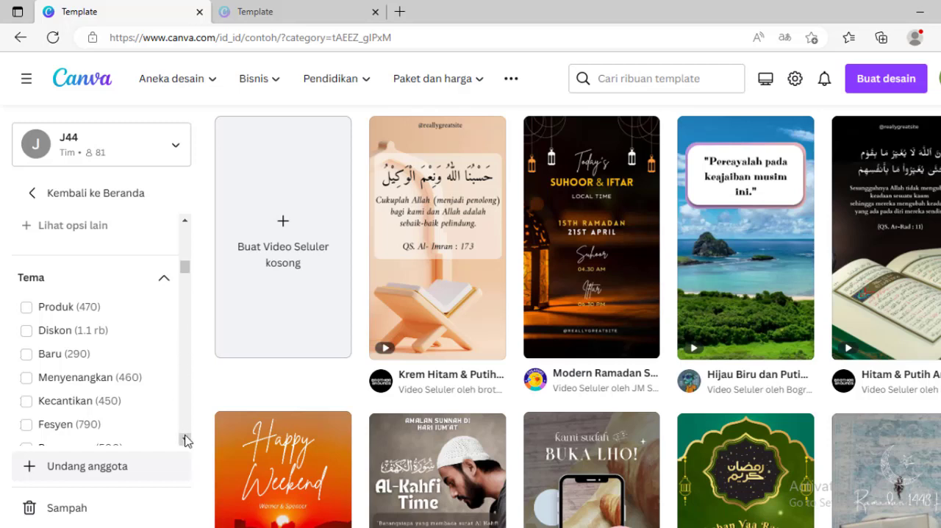
left_click(92, 329)
left_click(184, 442)
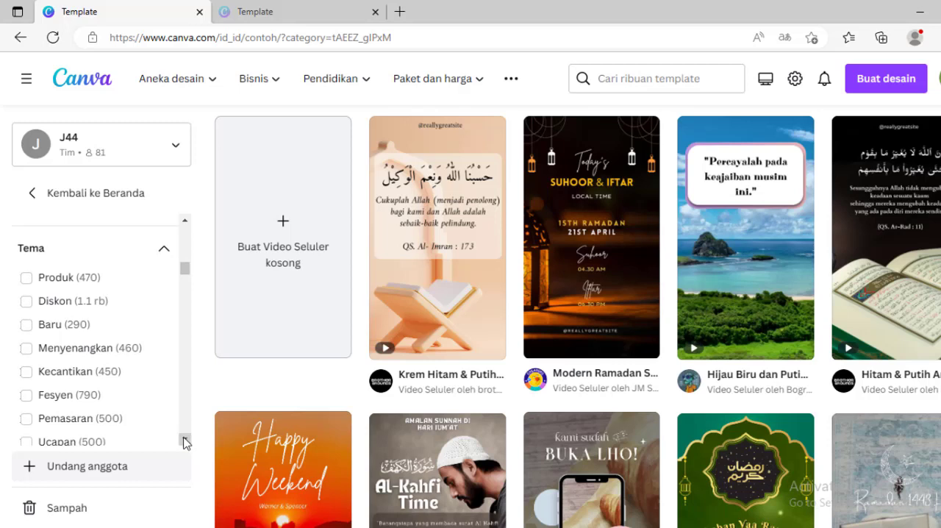
left_click(185, 442)
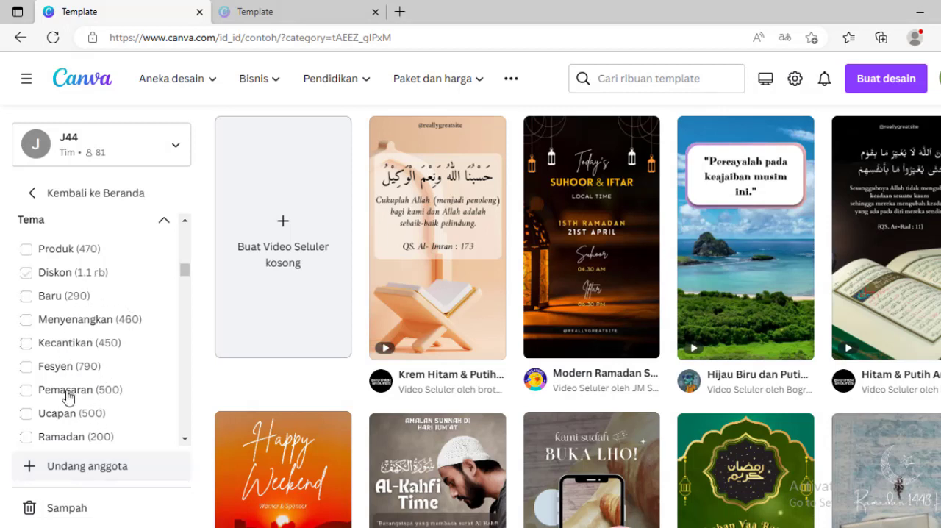
left_click(185, 439)
left_click(186, 440)
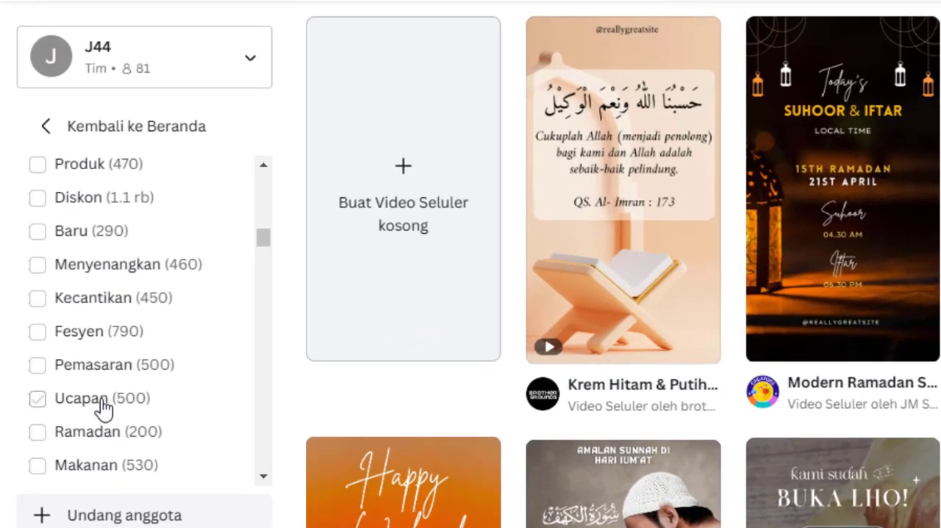
left_click(110, 442)
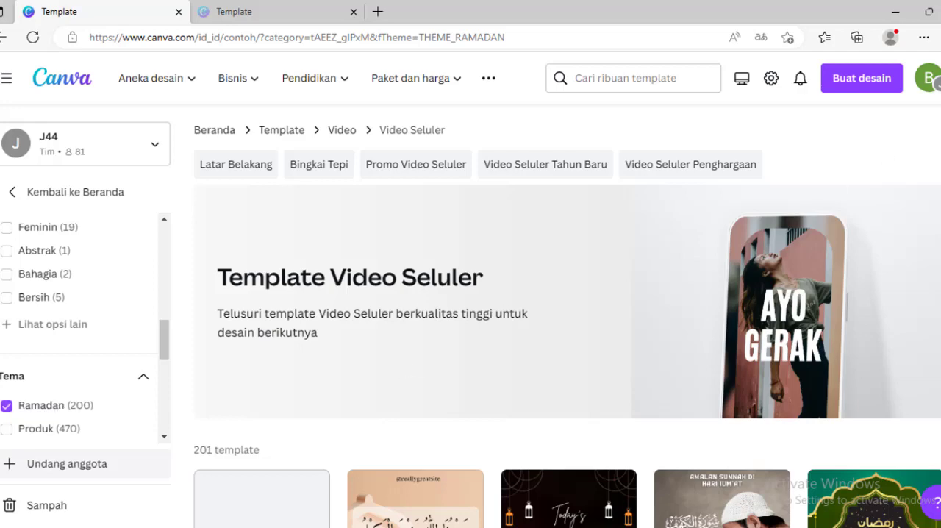
Browse the Ramadan mobile video templates to compare the available designs
scroll(567, 316, "down", 5)
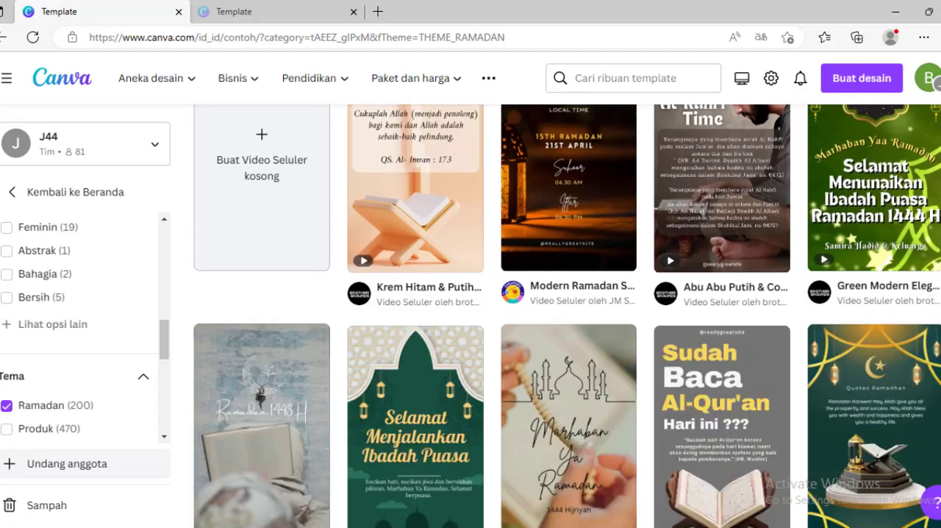
scroll(566, 316, "down", 3)
scroll(567, 316, "up", 1)
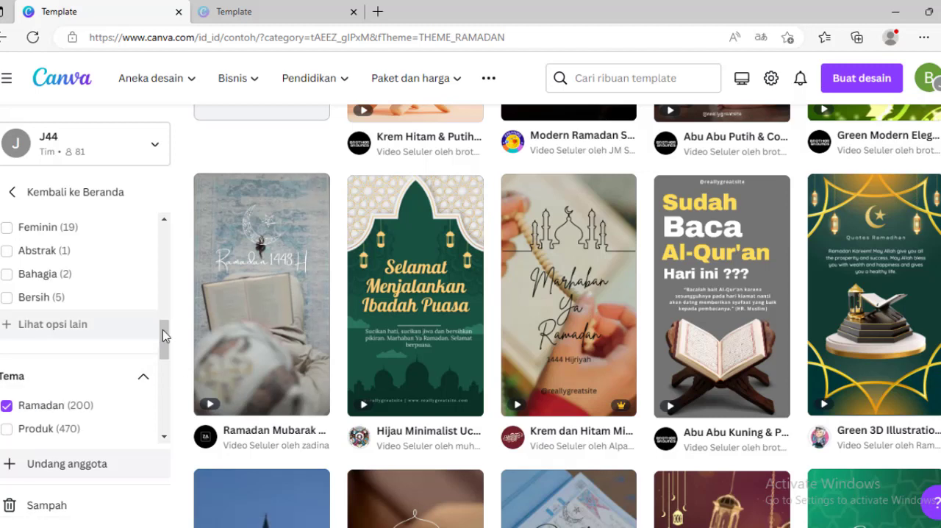
scroll(170, 346, "down", 1)
left_click_drag(169, 345, 169, 362)
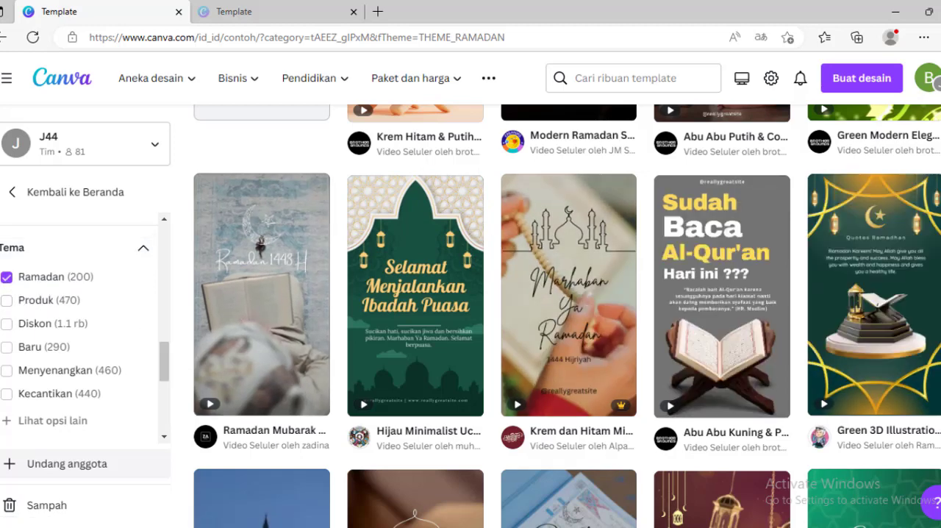
scroll(567, 316, "down", 1)
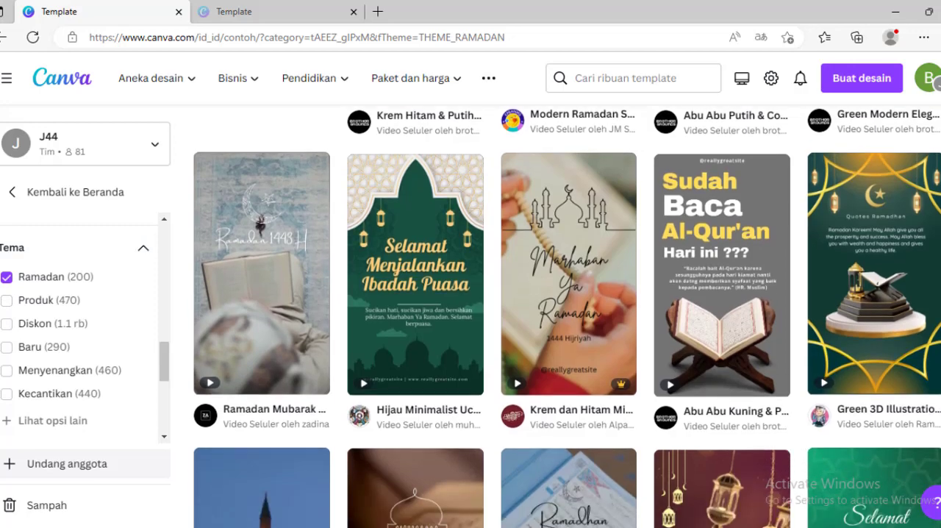
scroll(567, 316, "up", 1)
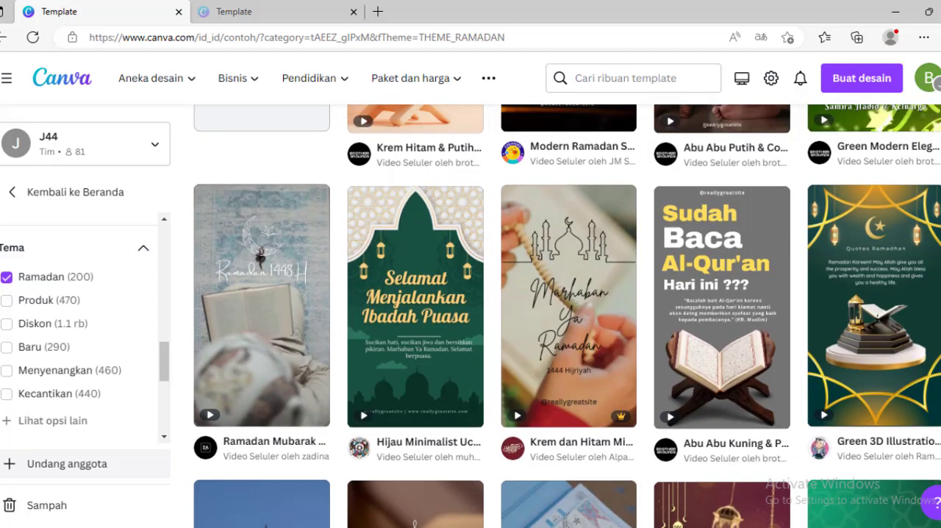
scroll(567, 316, "up", 5)
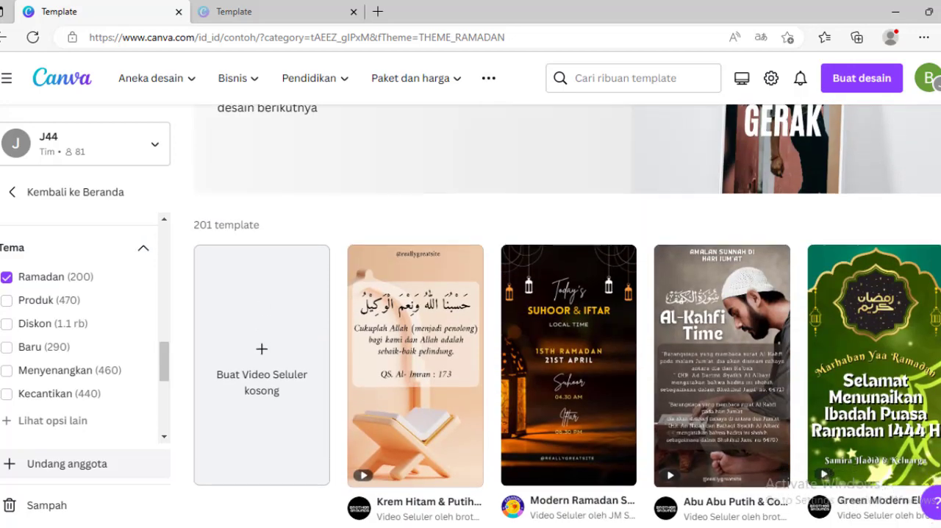
scroll(567, 316, "down", 1)
scroll(568, 317, "down", 8)
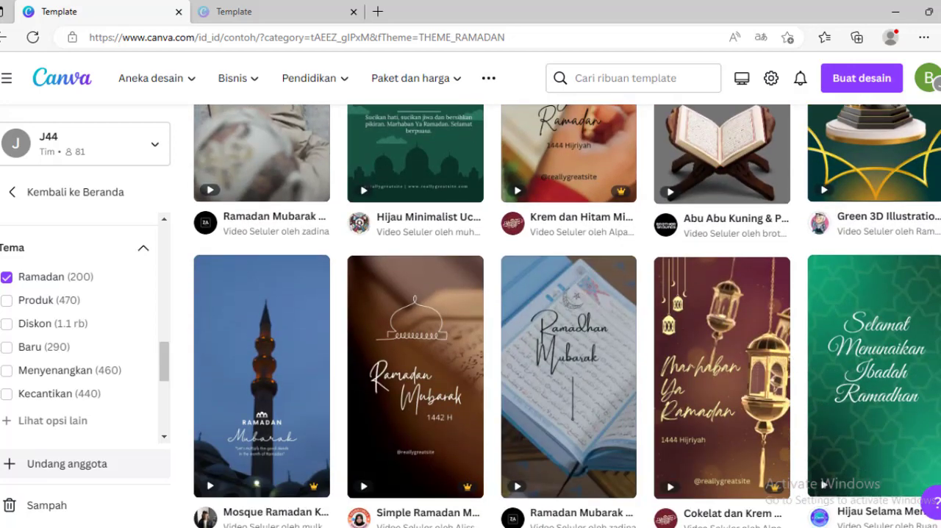
scroll(567, 316, "down", 3)
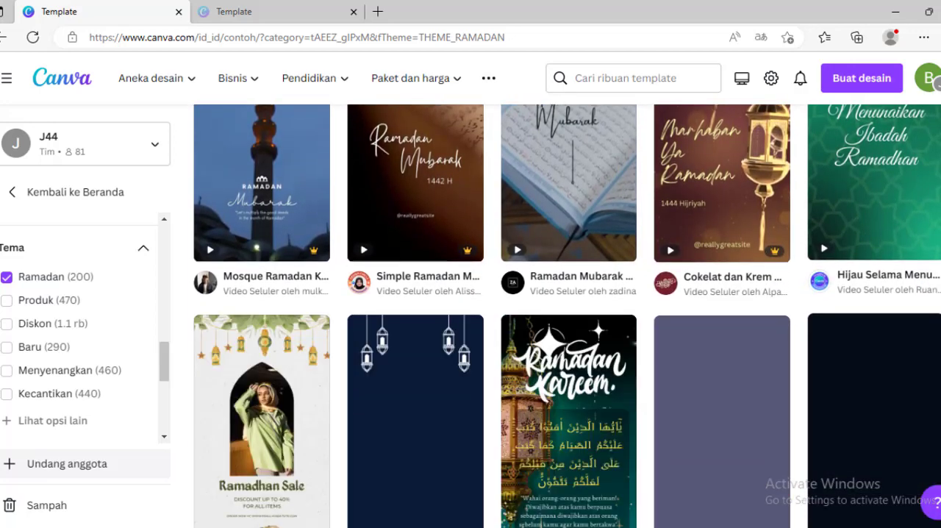
scroll(567, 317, "down", 5)
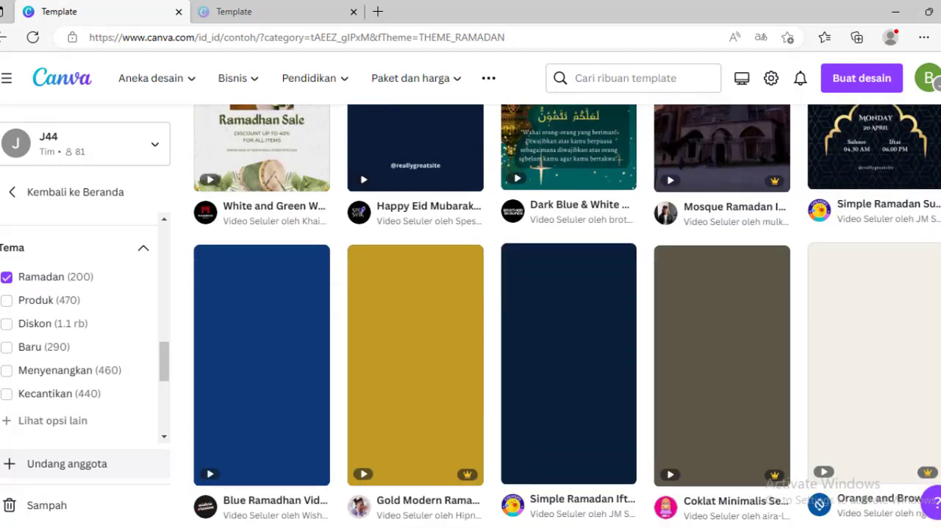
scroll(567, 317, "down", 1)
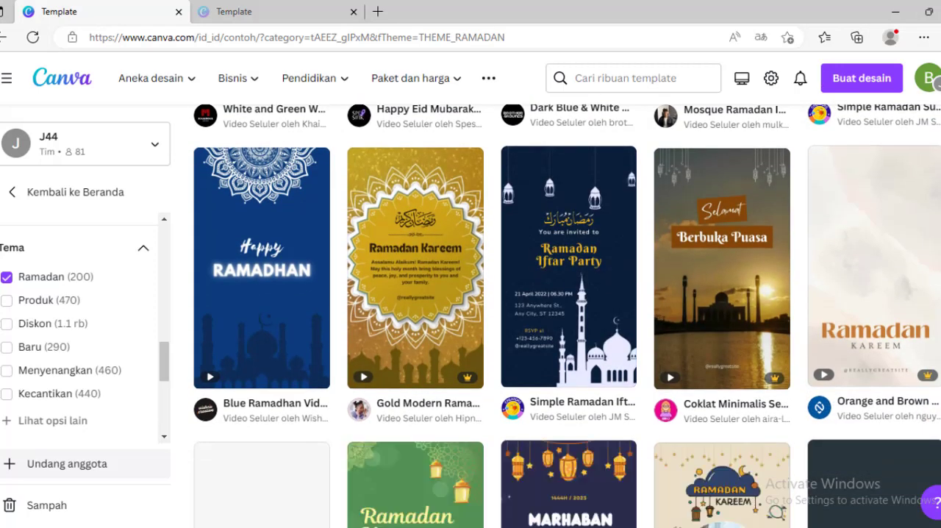
scroll(567, 316, "down", 2)
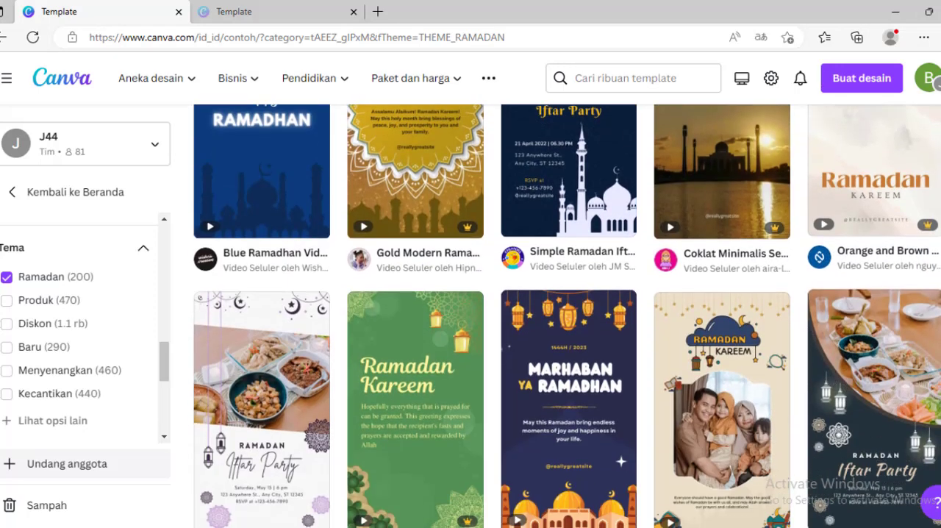
scroll(567, 316, "down", 4)
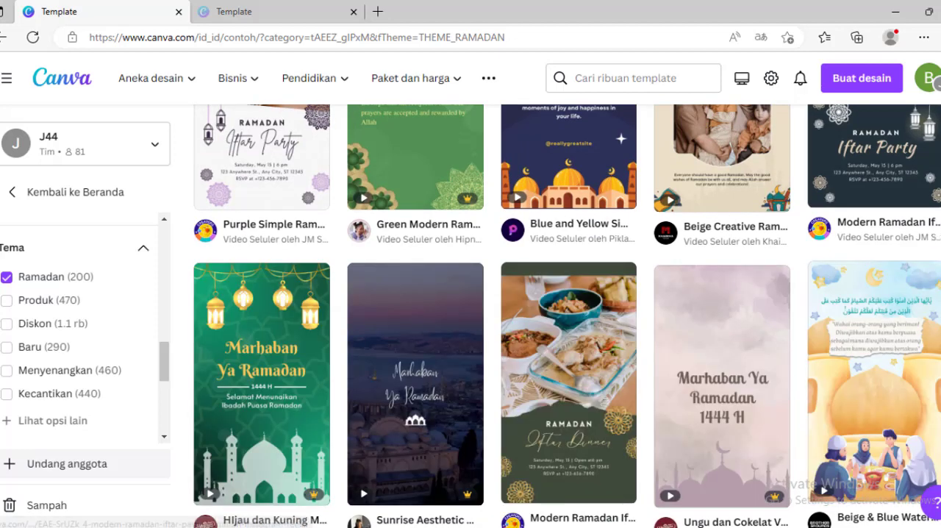
scroll(567, 316, "down", 3)
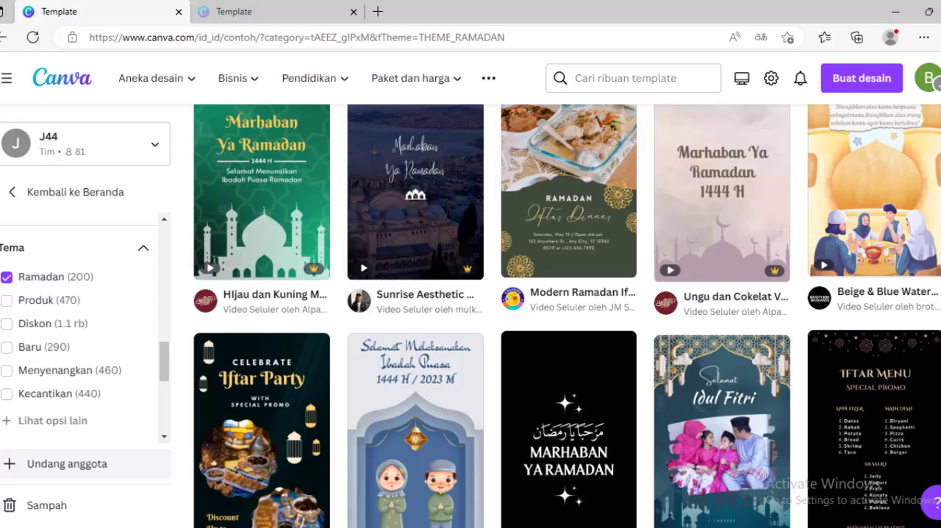
scroll(567, 316, "down", 2)
scroll(567, 316, "down", 3)
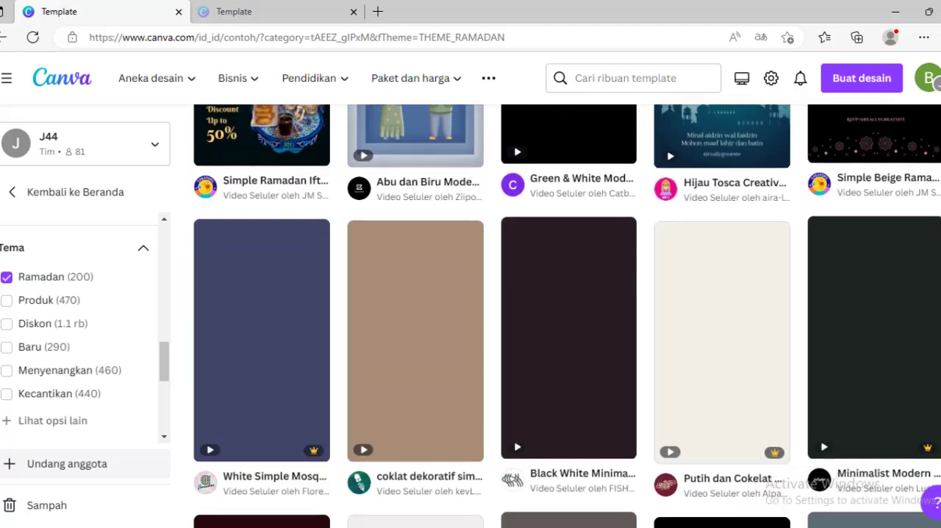
scroll(567, 316, "down", 3)
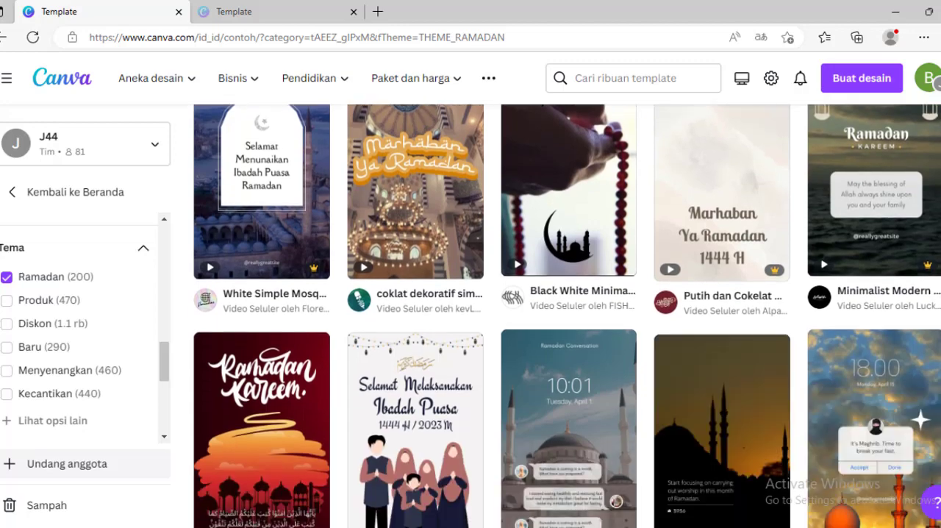
scroll(567, 317, "down", 5)
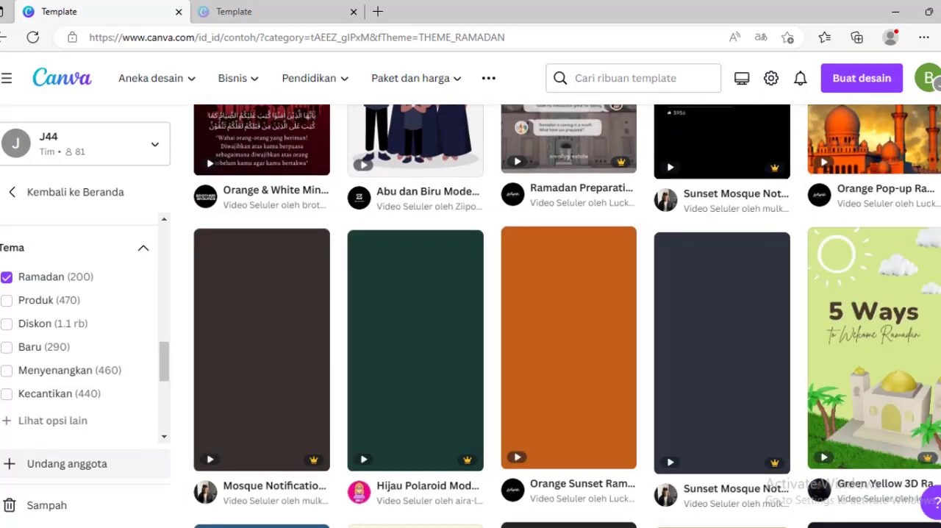
scroll(567, 316, "down", 5)
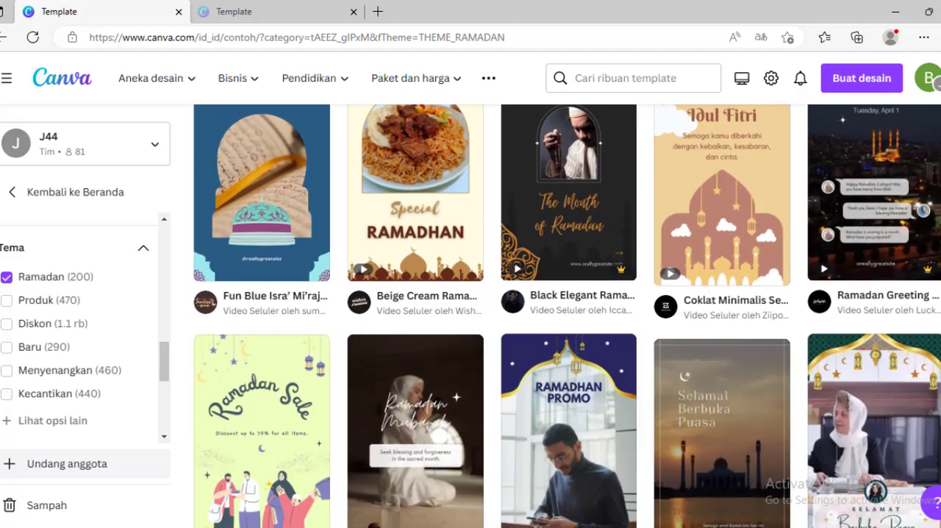
scroll(567, 316, "down", 3)
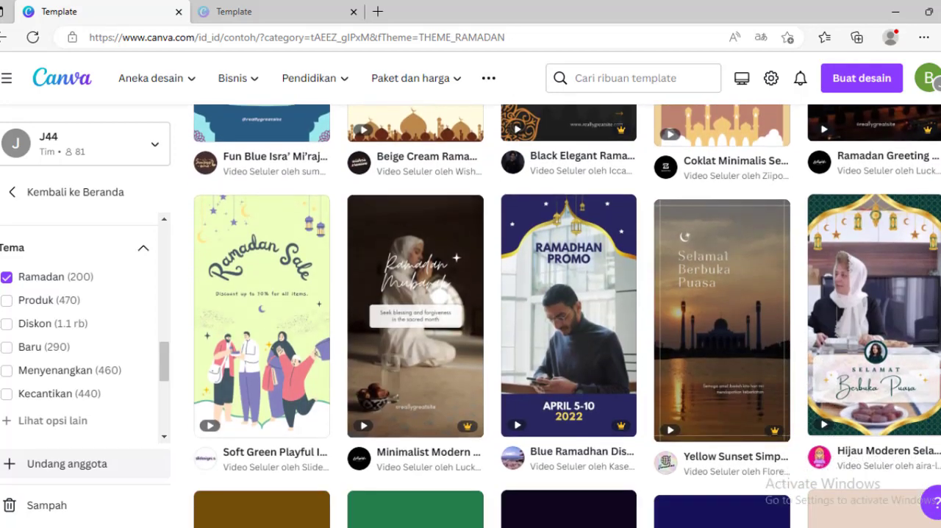
scroll(567, 316, "down", 3)
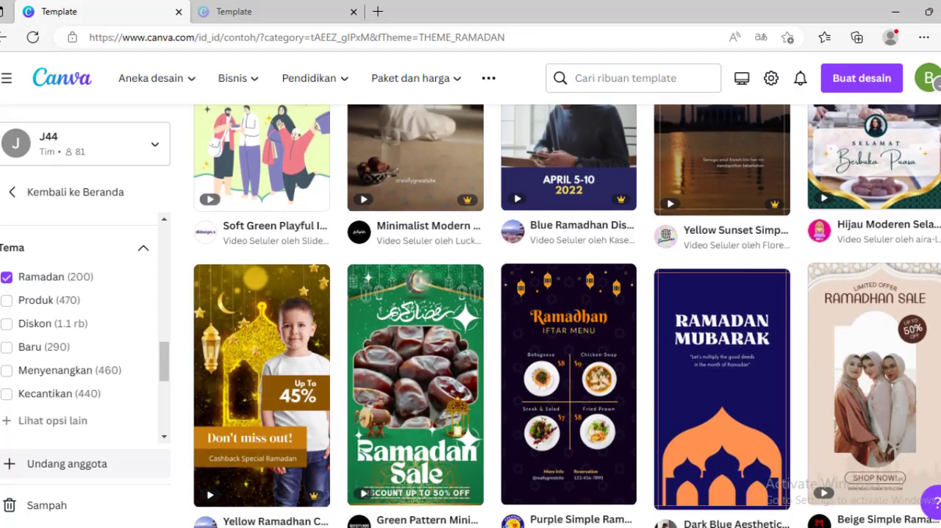
scroll(567, 316, "down", 2)
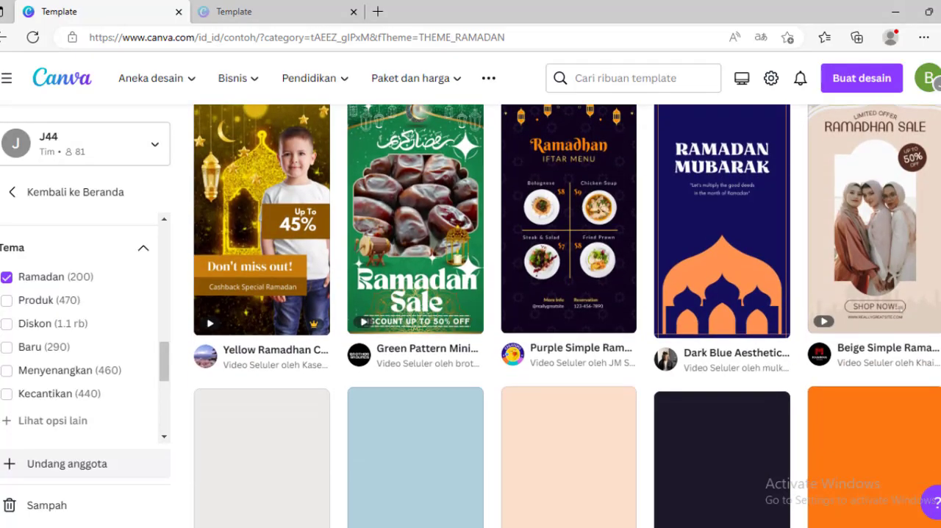
scroll(567, 317, "down", 10)
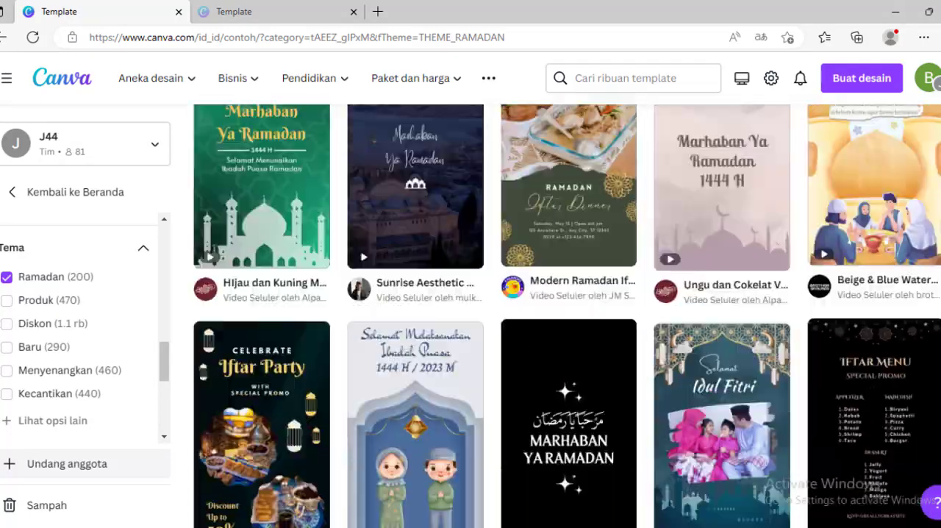
Open the details of the "Krem dan Hitam Minimalis Marhaban Ya Ramadan Mobile Video" template and look through its similar designs
scroll(930, 121, "up", 15)
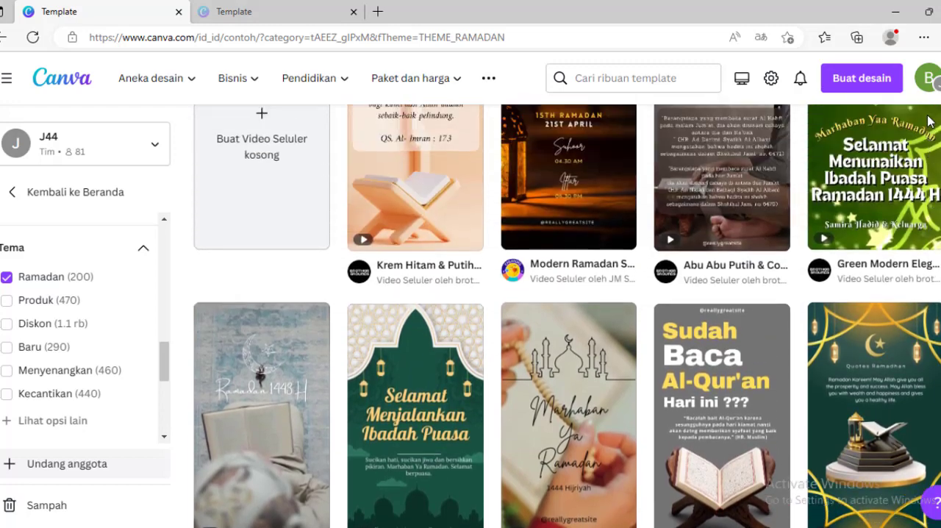
scroll(931, 121, "up", 1)
scroll(930, 121, "down", 3)
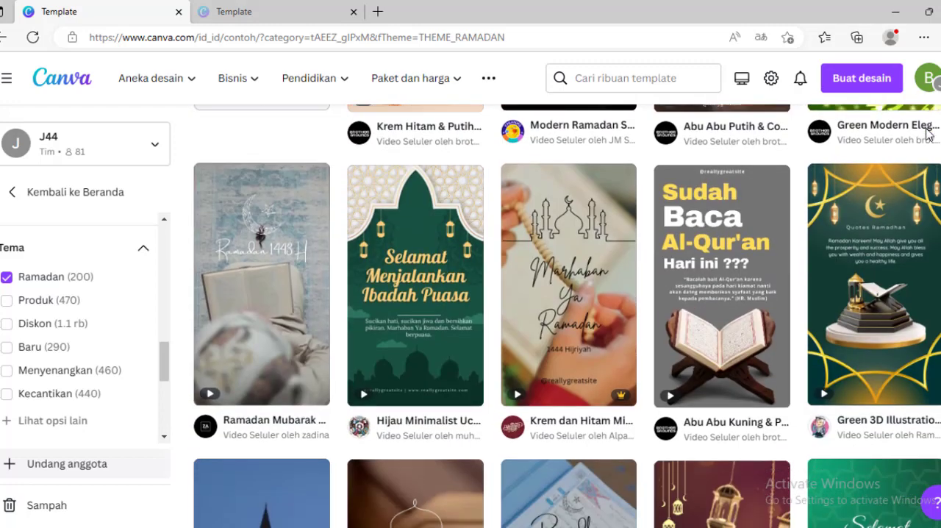
scroll(928, 135, "down", 1)
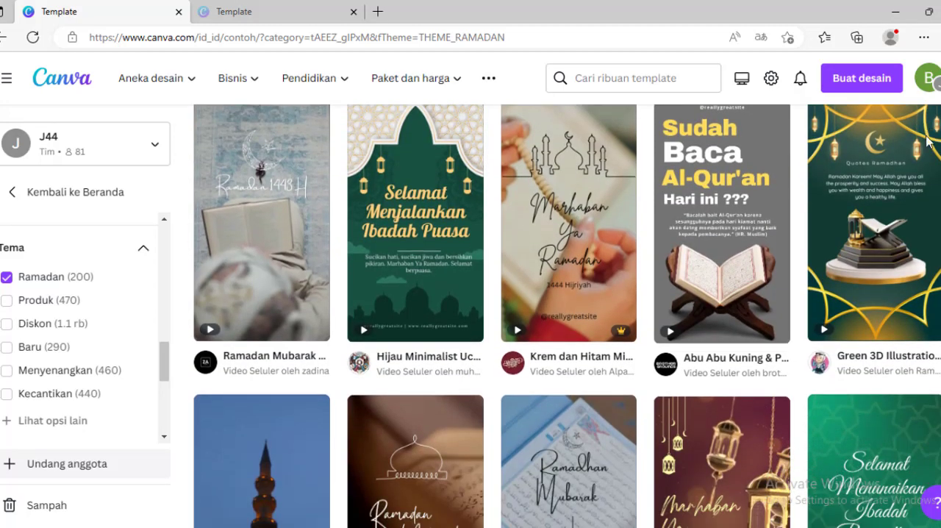
scroll(928, 136, "up", 1)
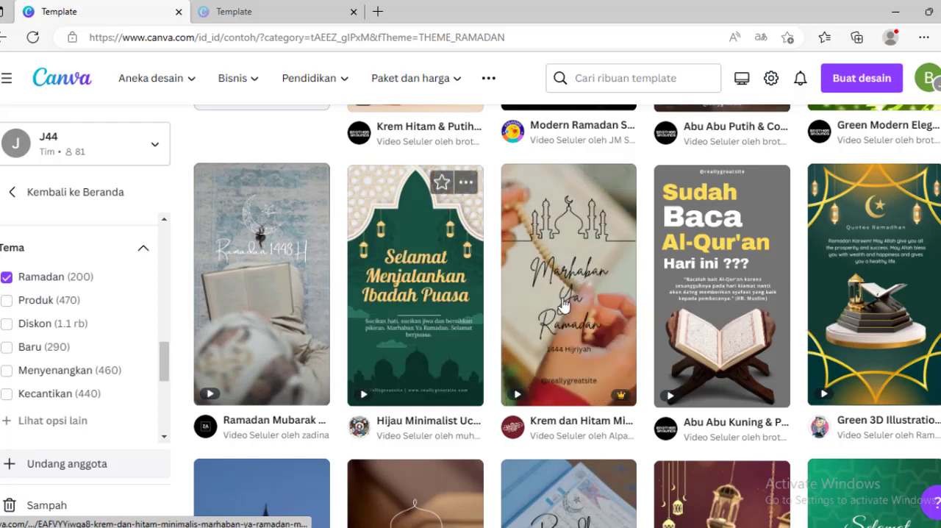
left_click(592, 314)
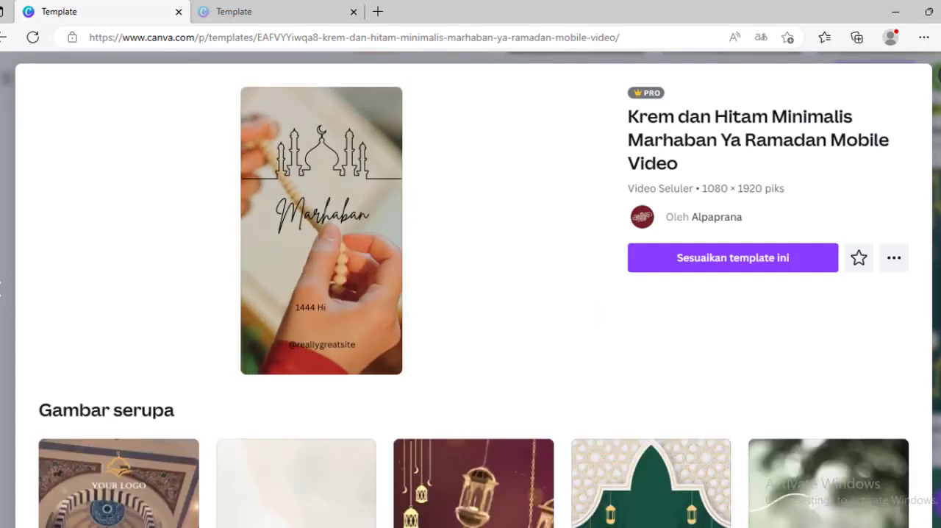
scroll(473, 294, "down", 5)
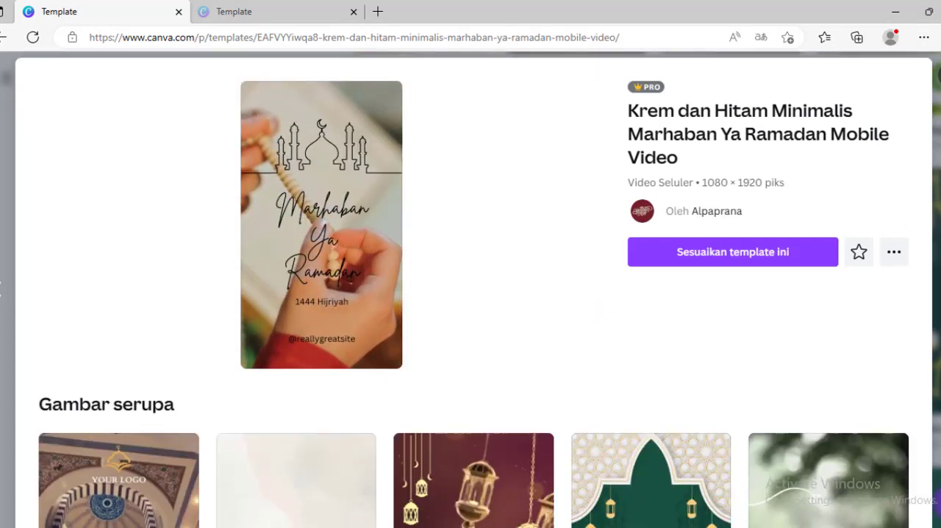
scroll(474, 294, "down", 4)
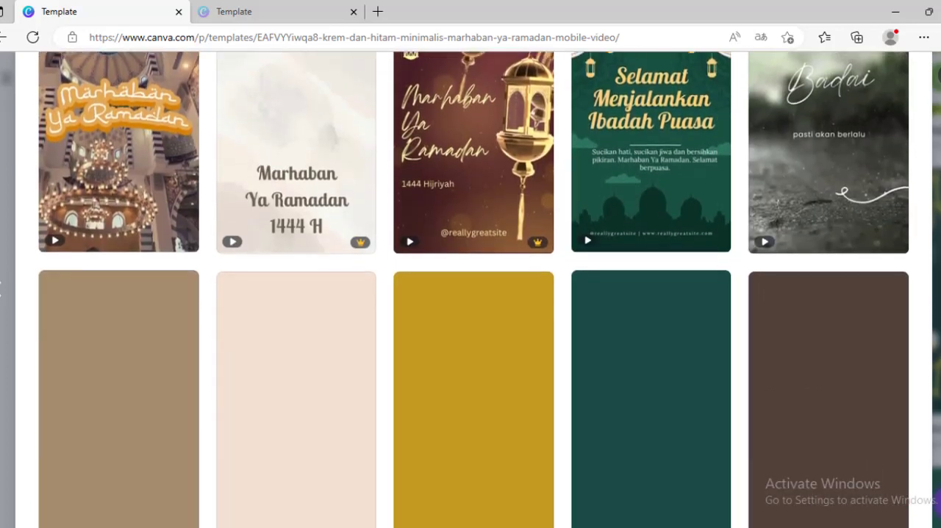
scroll(473, 294, "up", 1)
scroll(474, 294, "up", 3)
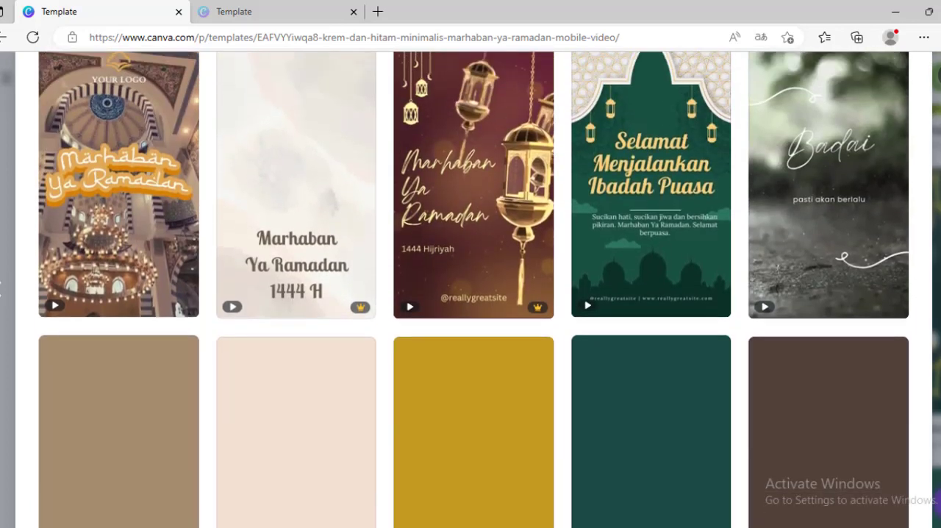
Open the "Krem dan Hitam Minimalis Marhaban Ya Ramadan Mobile Video" template for customizing, dismissing the translation offer, and preview the video
scroll(474, 294, "down", 3)
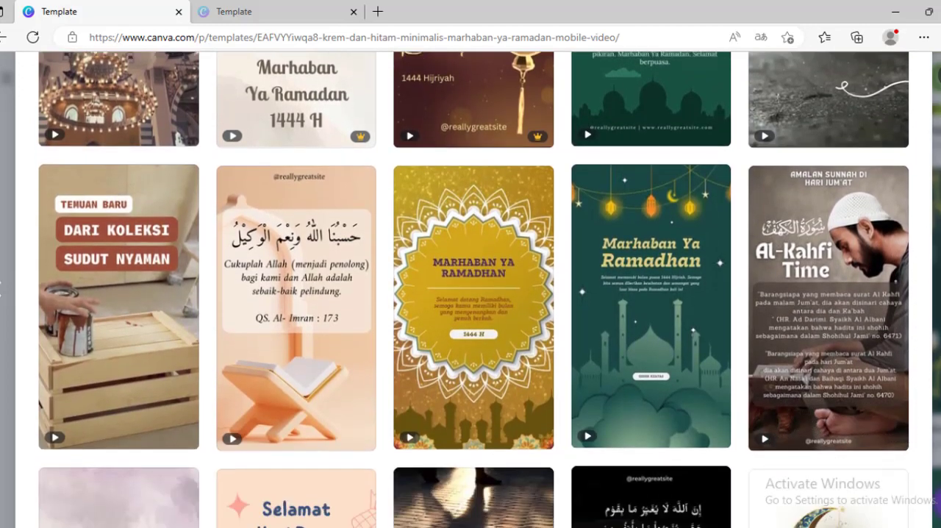
scroll(474, 294, "down", 2)
scroll(473, 294, "up", 10)
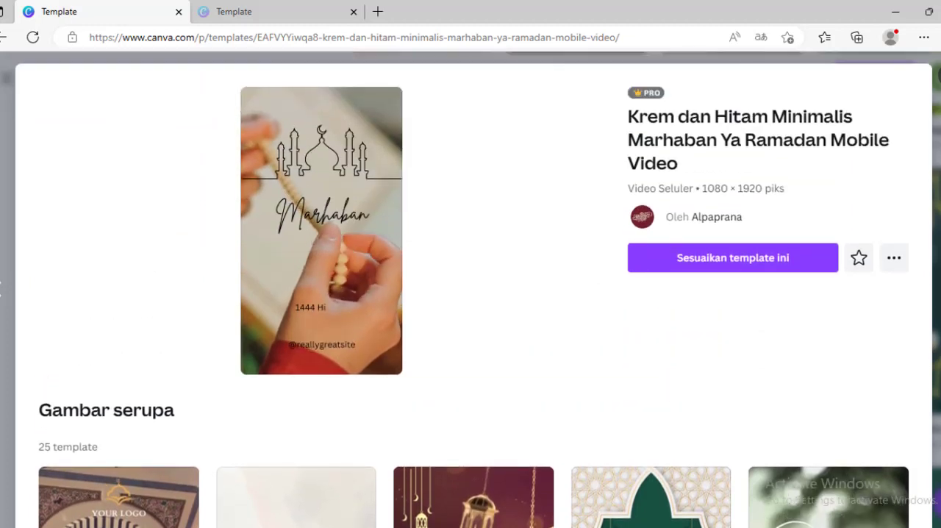
left_click(725, 259)
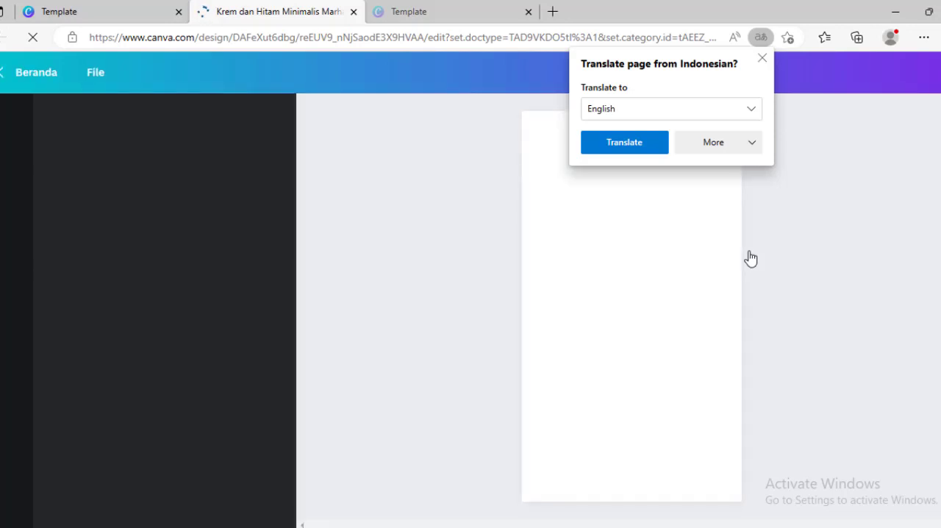
left_click(763, 58)
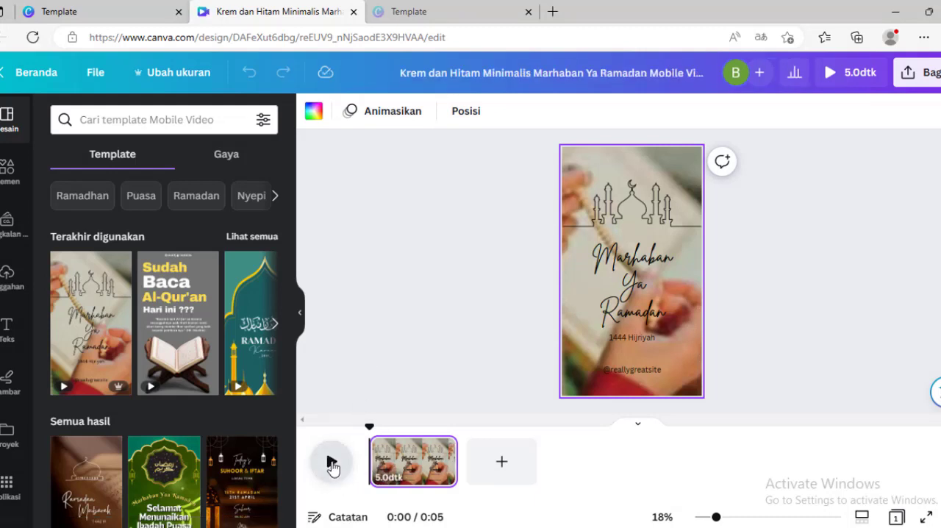
left_click(332, 464)
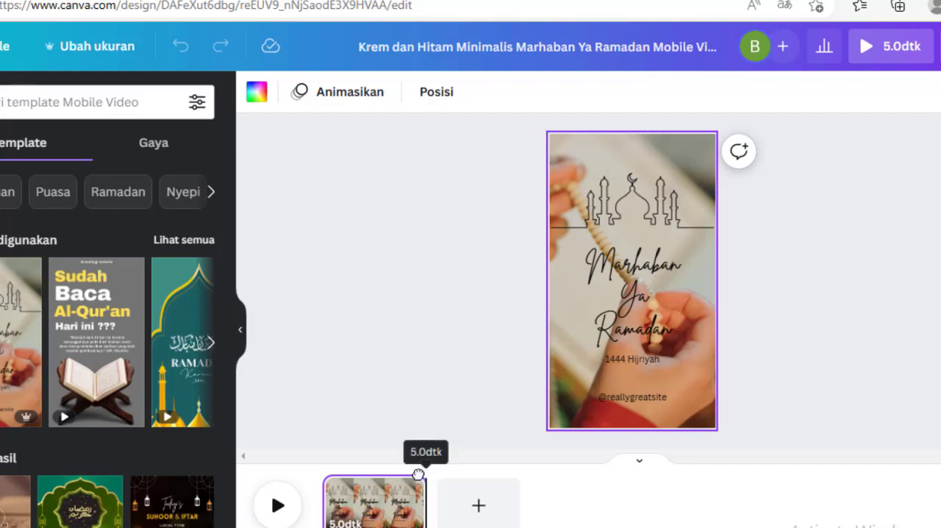
left_click_drag(423, 474, 291, 504)
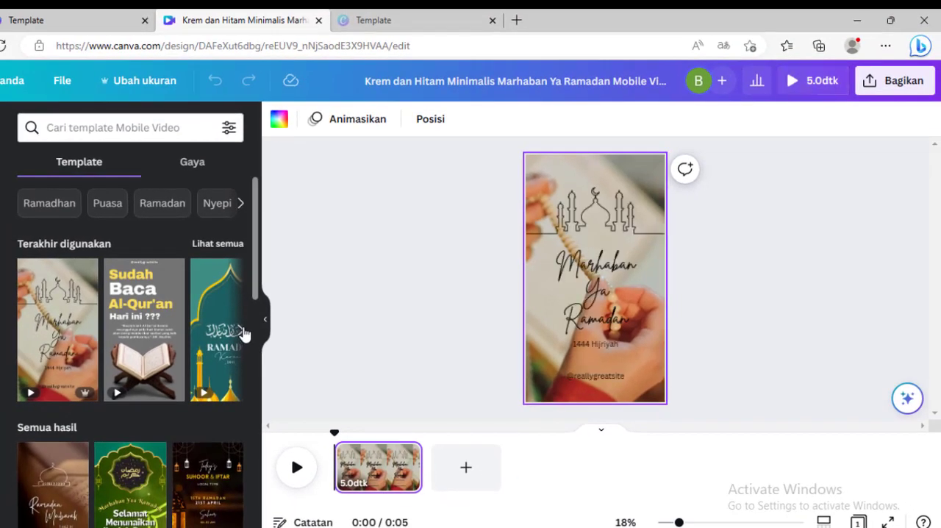
Replace the page design with the green "Ramadan Kareem 1444" template from the recently used templates
left_click(242, 332)
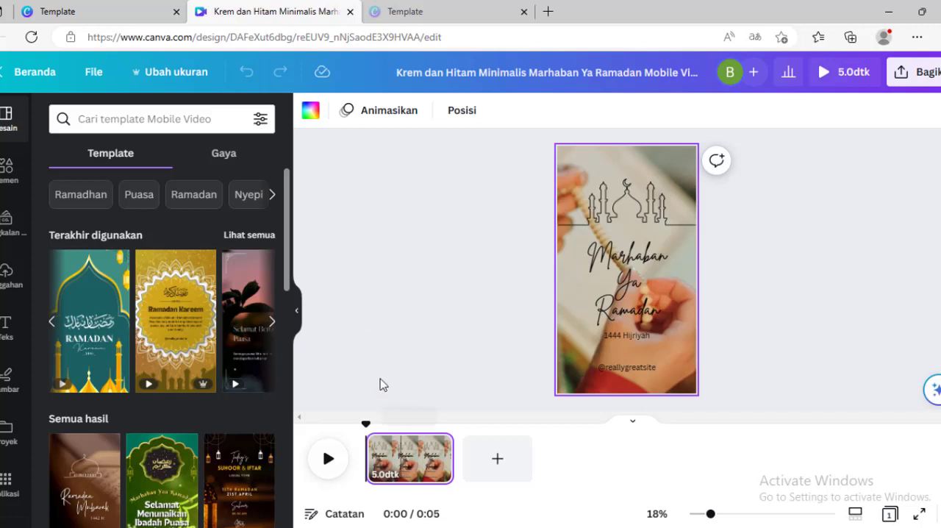
left_click(89, 321)
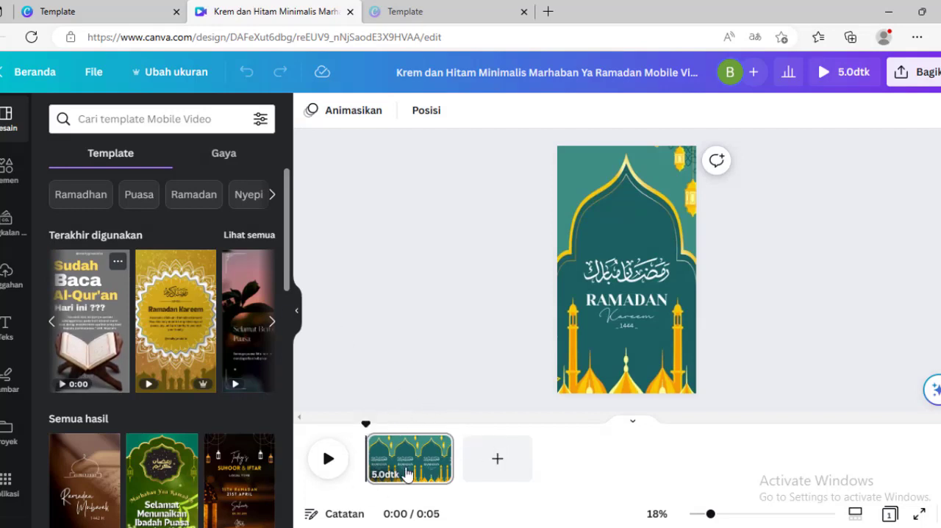
left_click(426, 459)
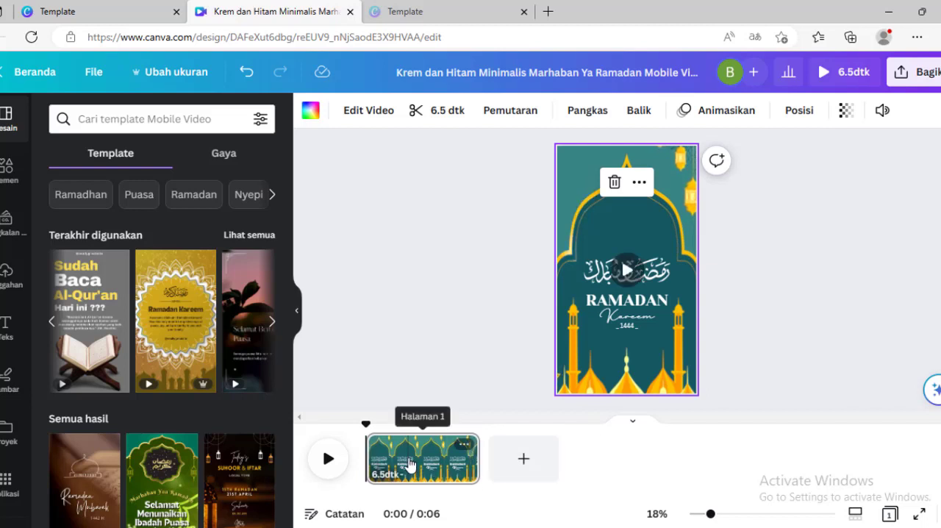
Add a blank second page to the video and delete it again
left_click(525, 461)
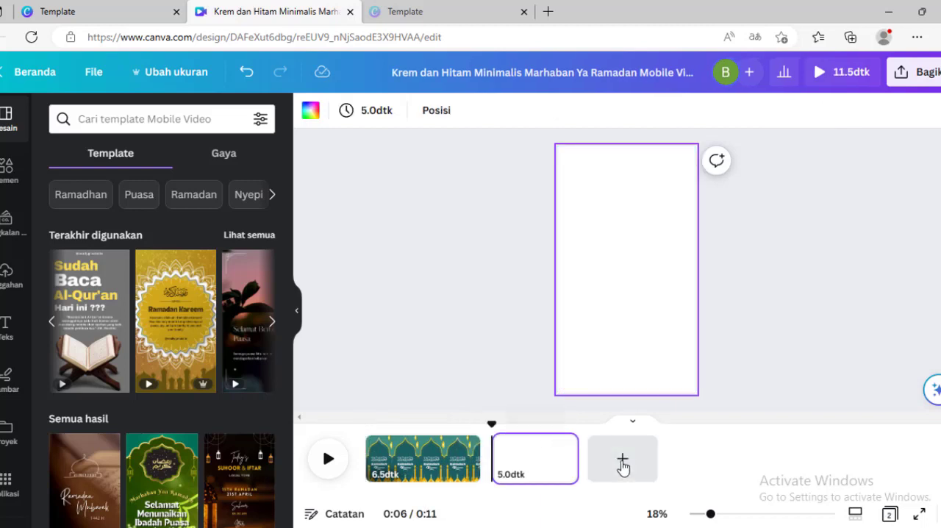
left_click(527, 464)
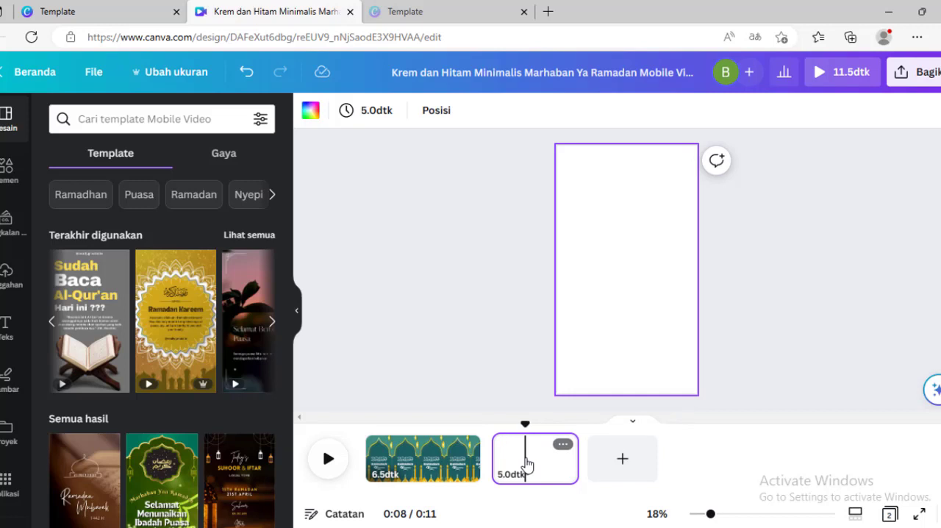
key("Delete")
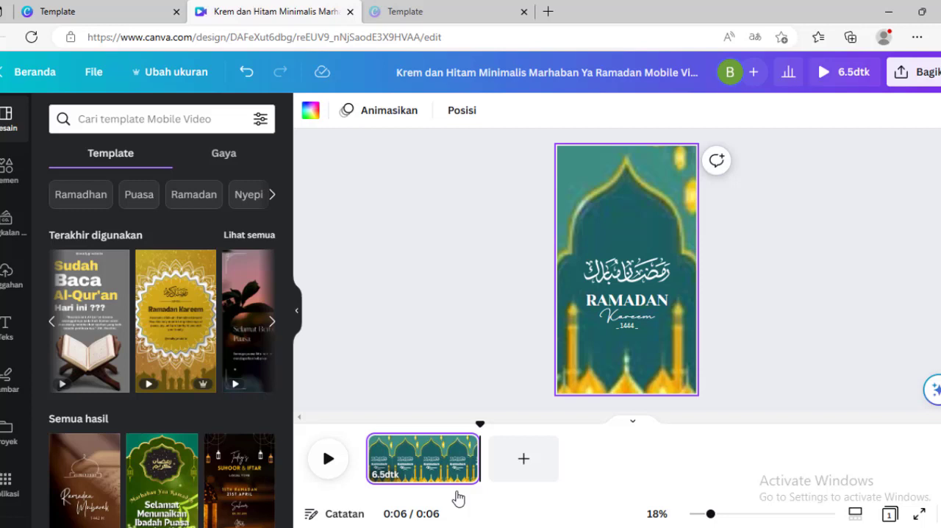
Play the Ramadan Kareem video to preview its animation
left_click(328, 460)
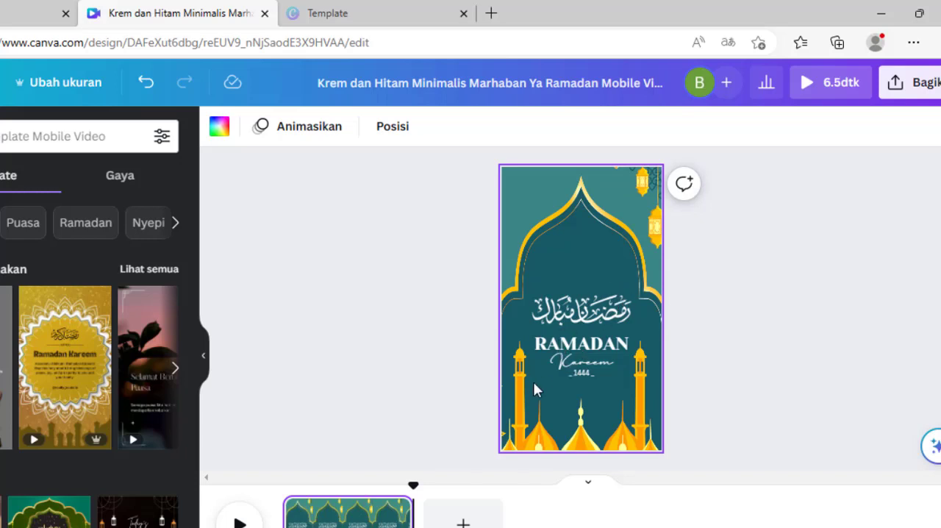
left_click(346, 365)
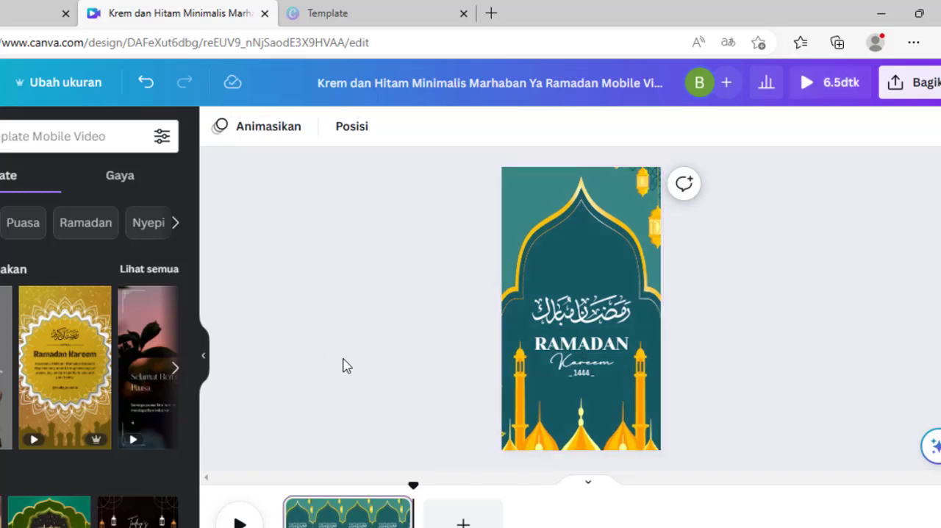
Move the Arabic calligraphy up towards the peak of the golden arch and make it smaller
left_click(585, 320)
left_click_drag(584, 321, 585, 289)
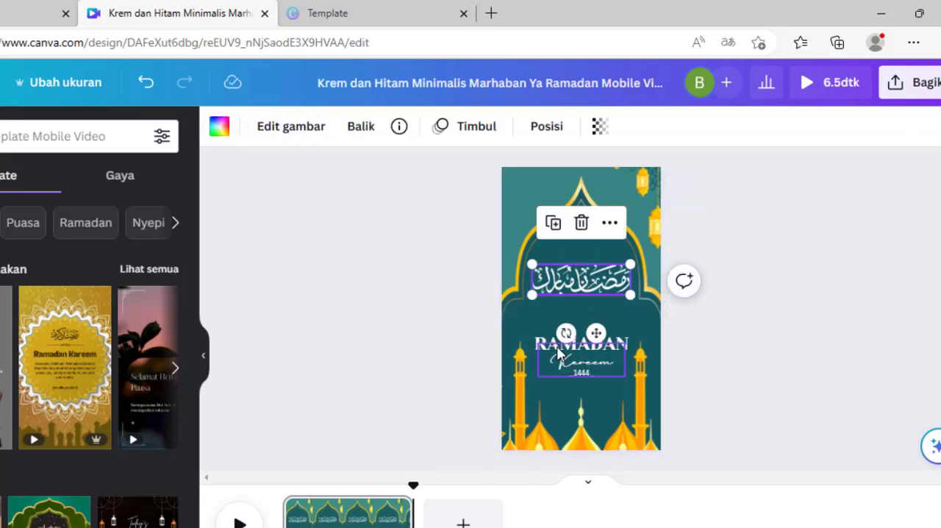
left_click(559, 355)
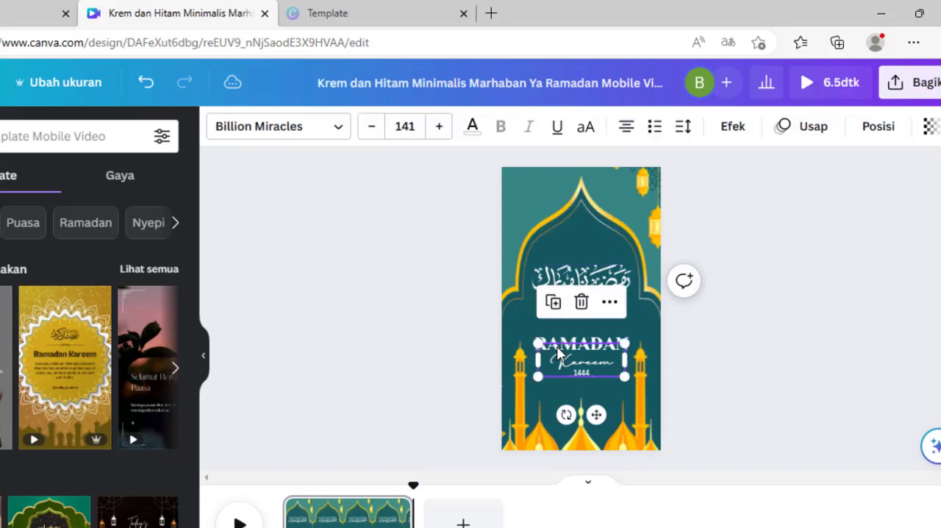
left_click(760, 252)
left_click(583, 286)
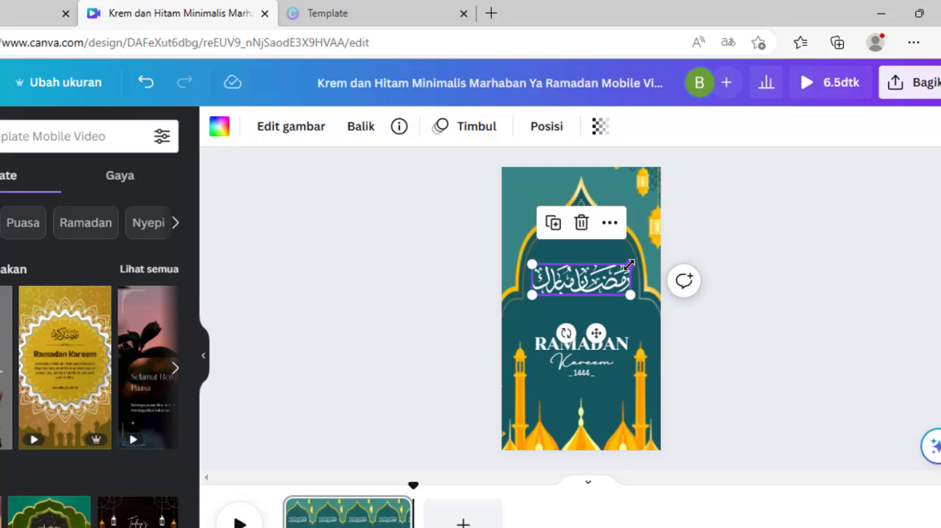
left_click_drag(627, 265, 581, 239)
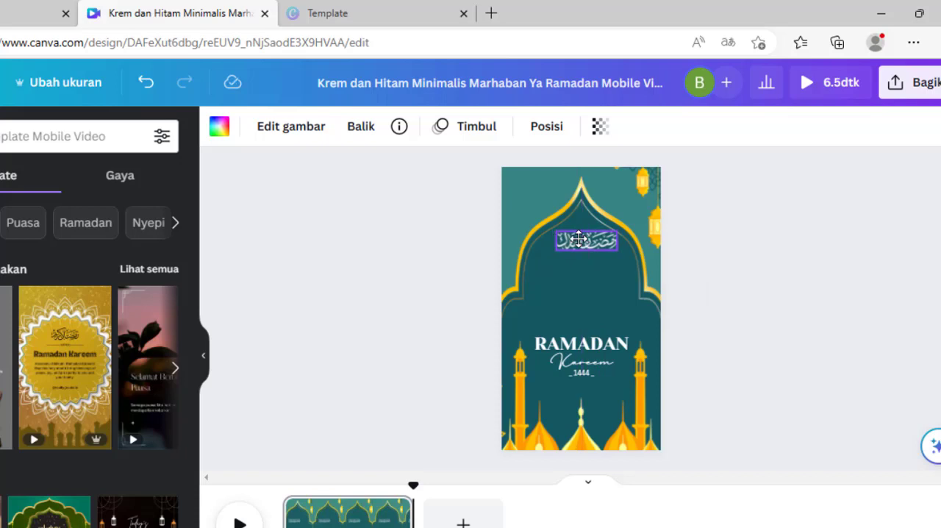
Move the "Kareem", "RAMADAN" and "_1444_" texts up so they stack closely beneath the Arabic calligraphy
left_click(583, 351)
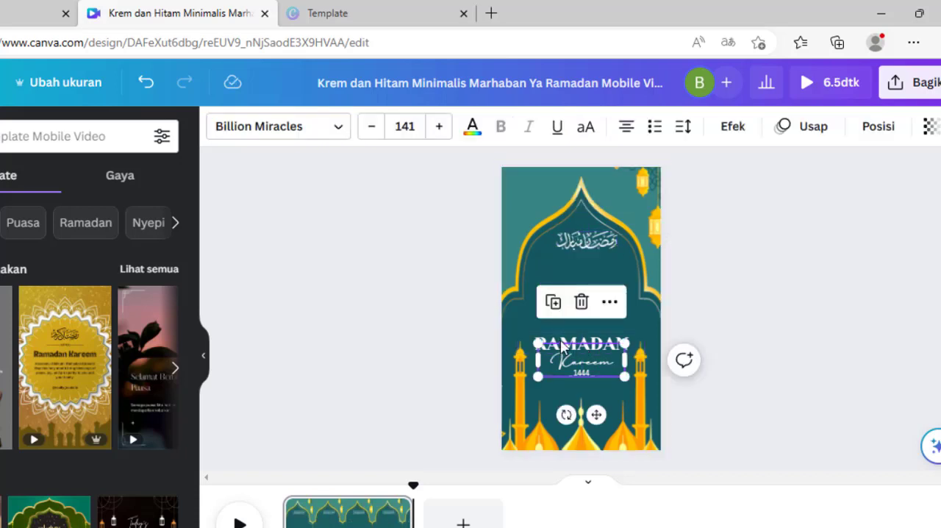
left_click(767, 328)
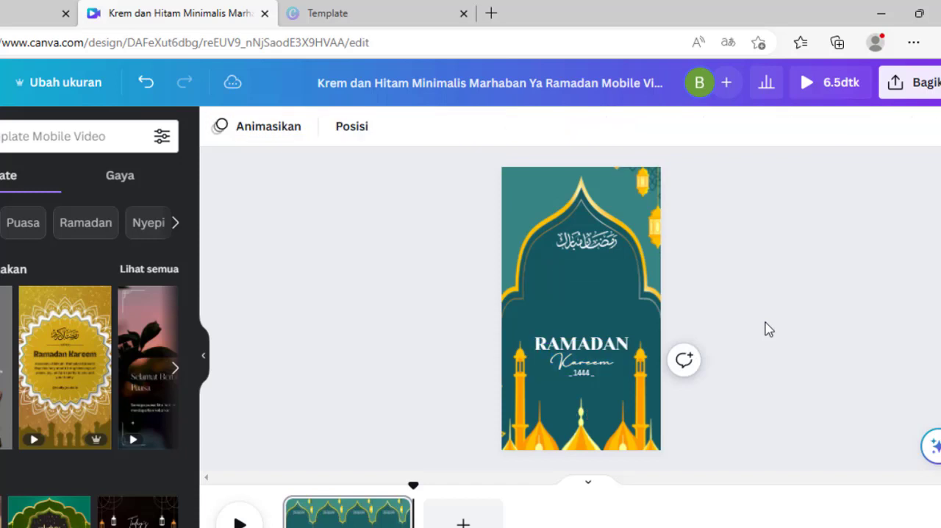
left_click(588, 312)
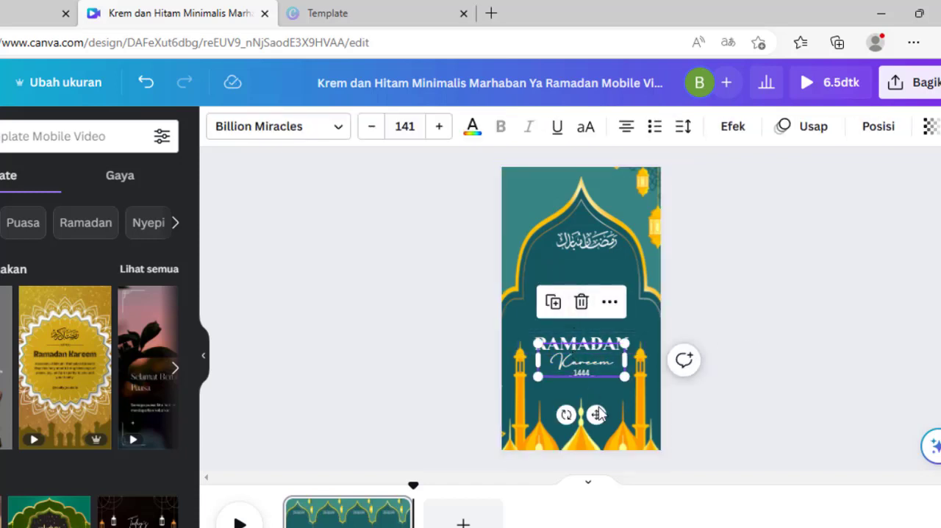
left_click_drag(598, 414, 594, 336)
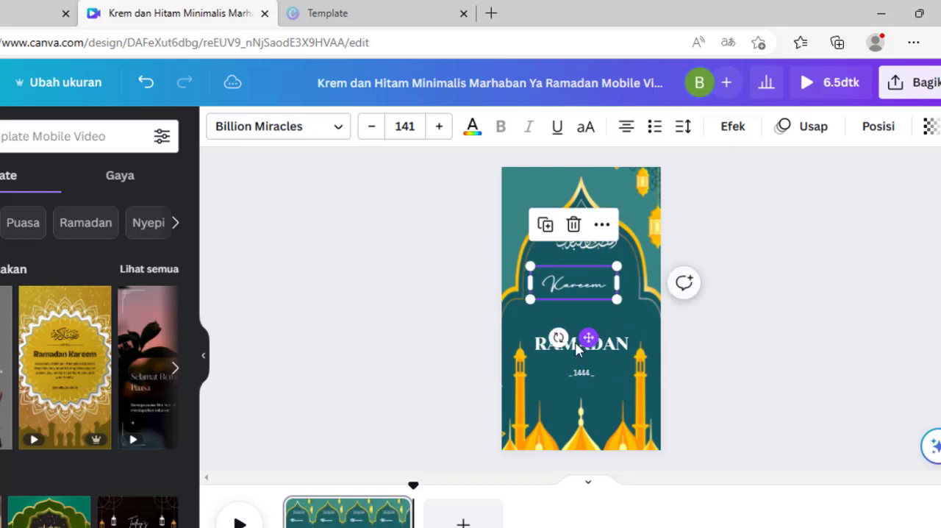
left_click(543, 354)
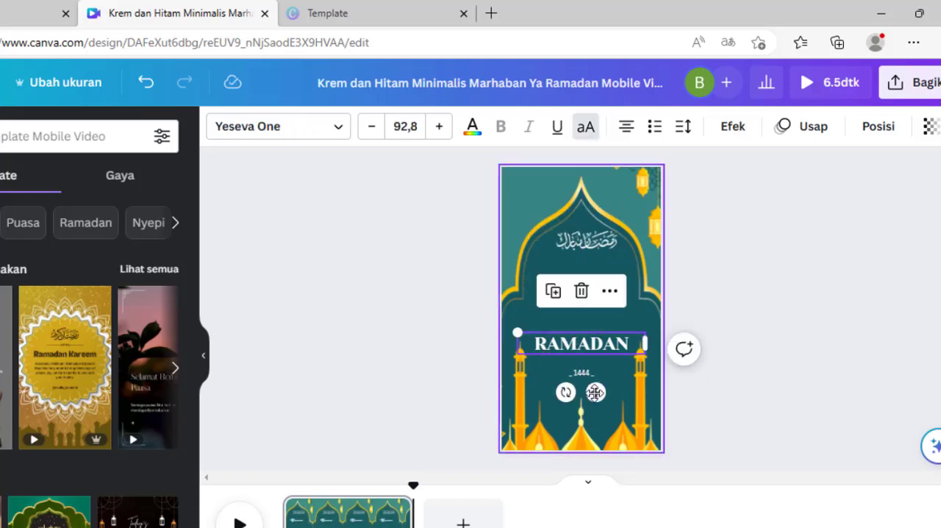
left_click_drag(596, 392, 596, 315)
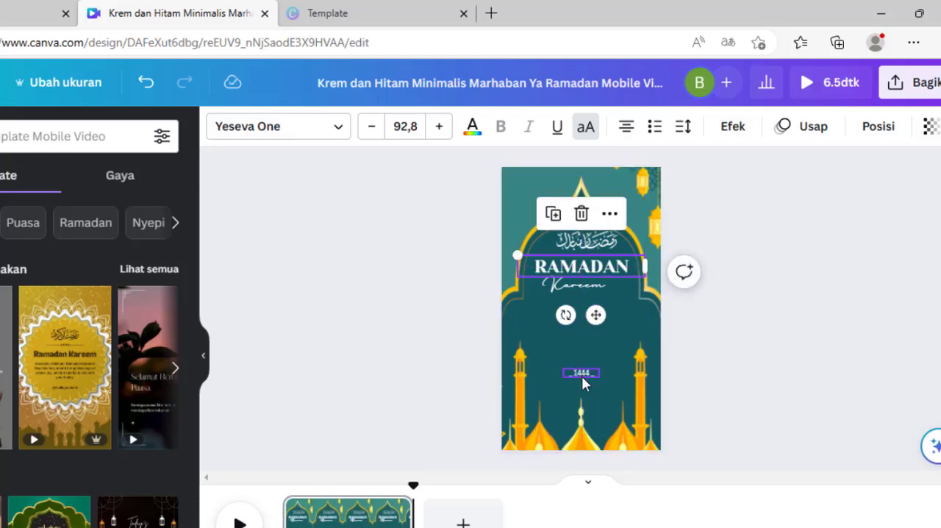
left_click(582, 376)
left_click_drag(586, 426, 559, 382)
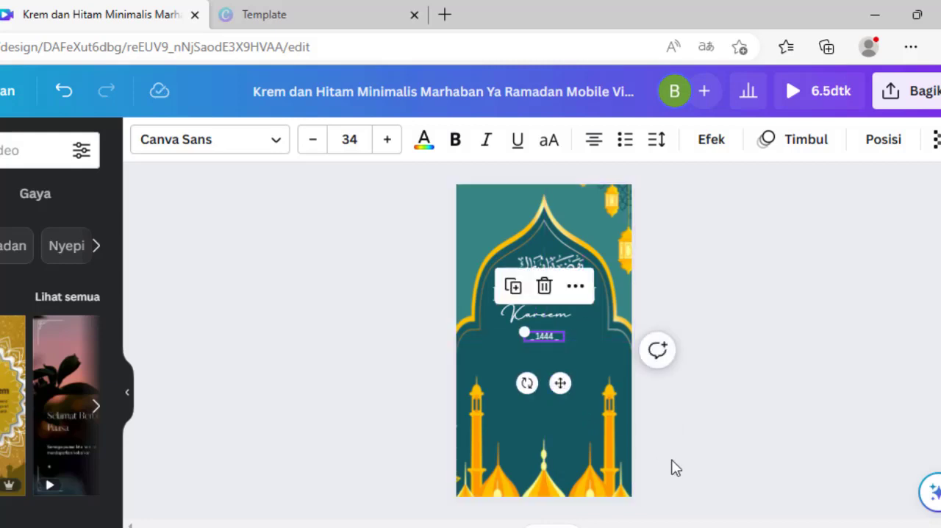
Change the year text to "1444 H" and place it at the end of "Kareem", under "RAMADAN"
key("ctrl+plus")
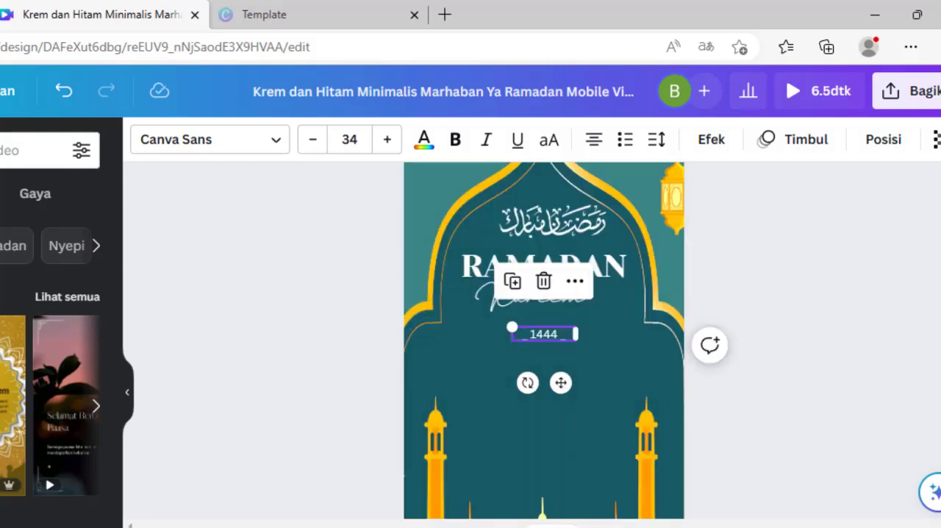
double_click(563, 337)
left_click(565, 336)
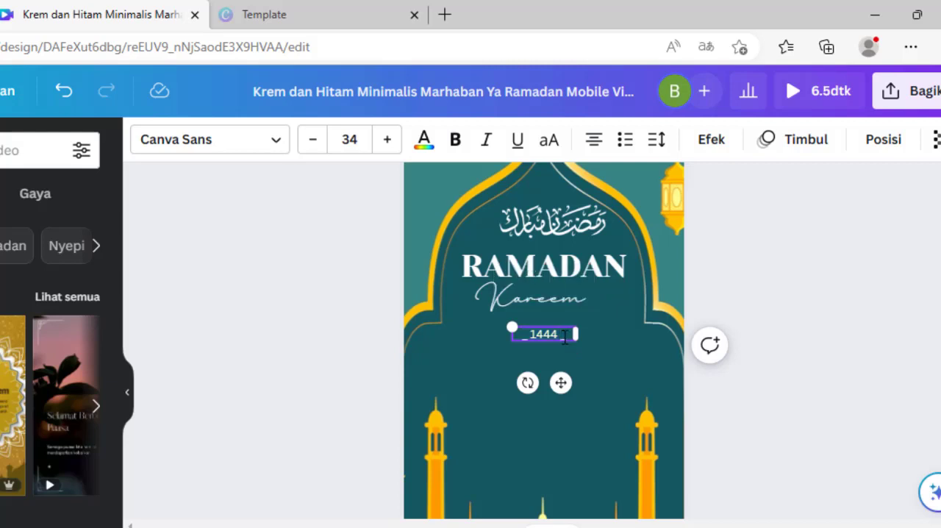
type("H")
key("BackSpace")
key("BackSpace")
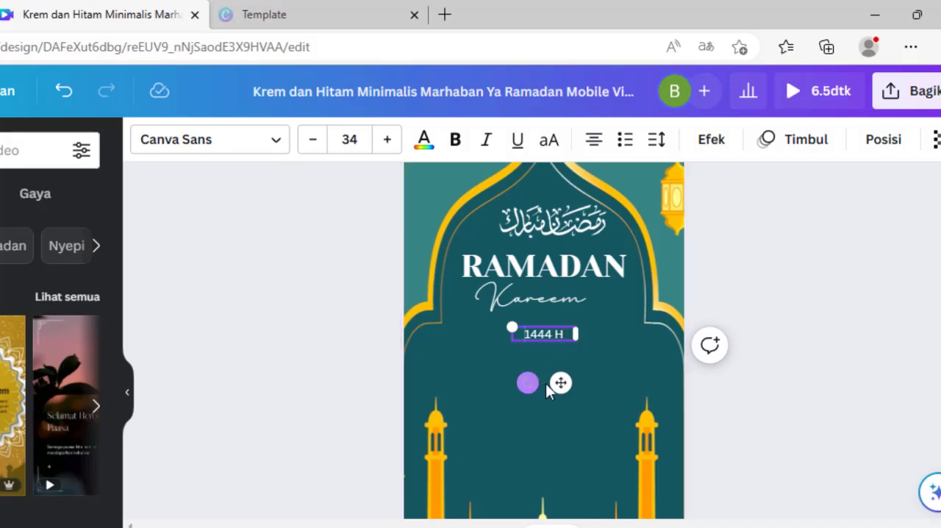
left_click_drag(560, 383, 612, 343)
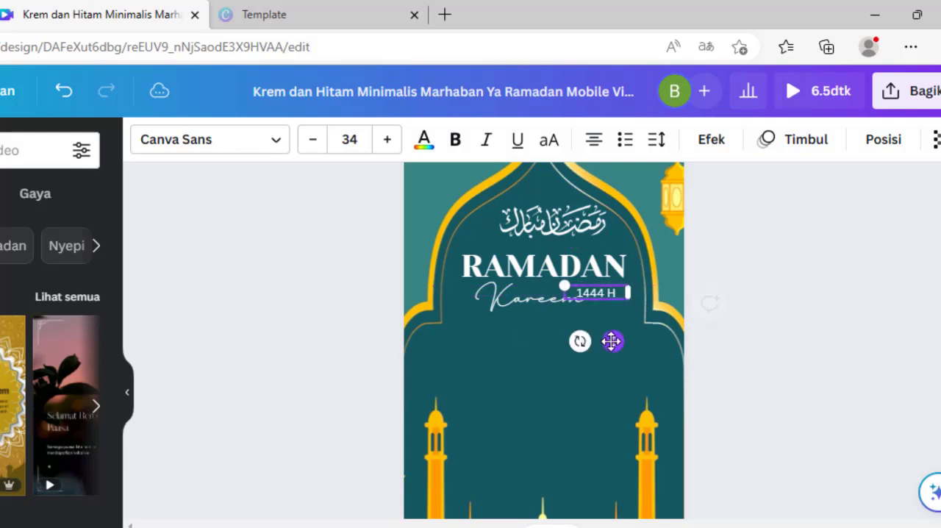
left_click(744, 338)
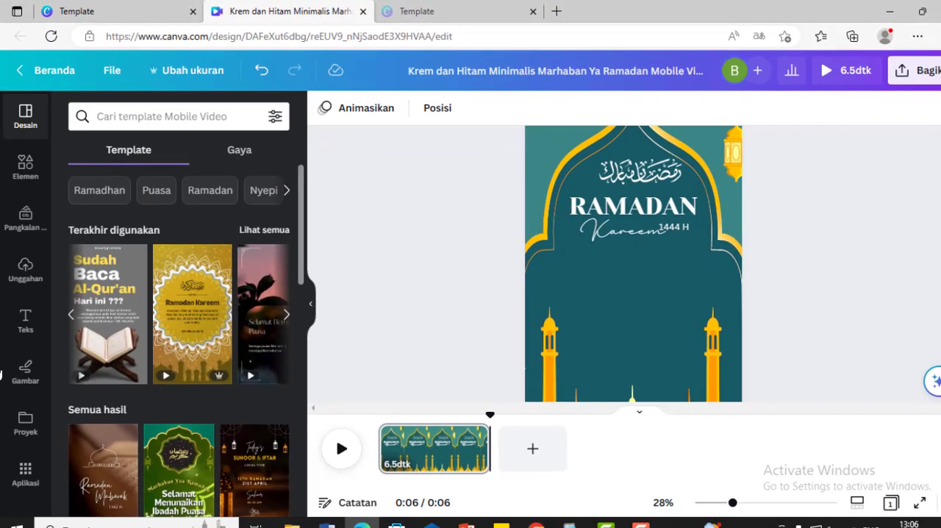
Add a subheading text box below "Kareem" reading "Jangn pernah bosa menengadahkan tanganmu kepada-Nya"
left_click(23, 323)
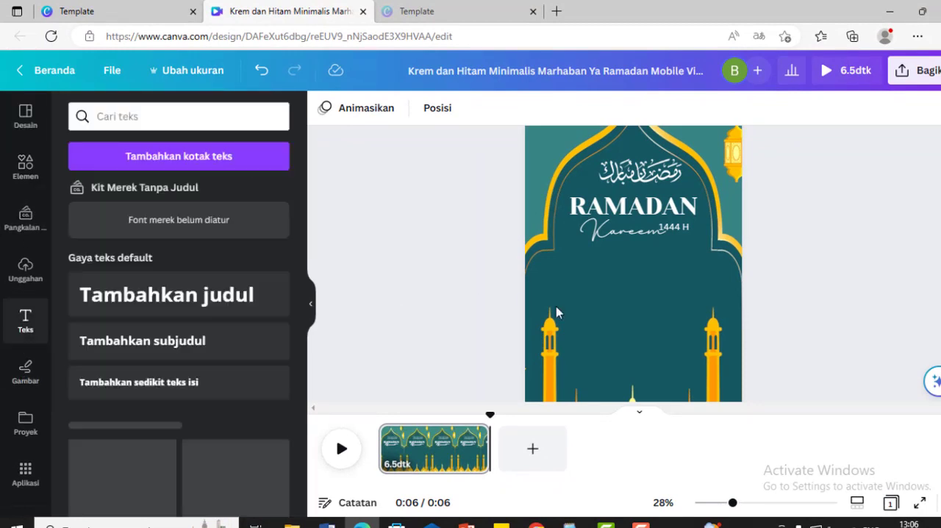
left_click(160, 349)
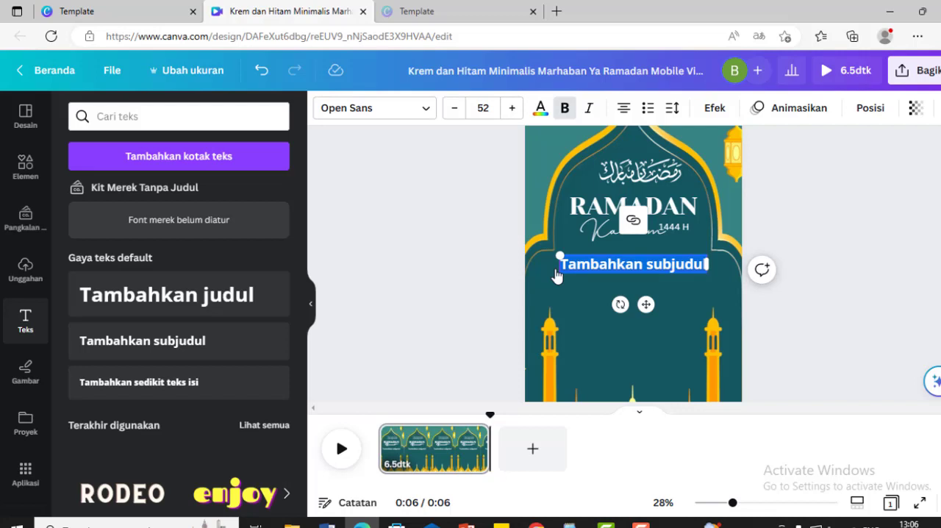
type("Jangr")
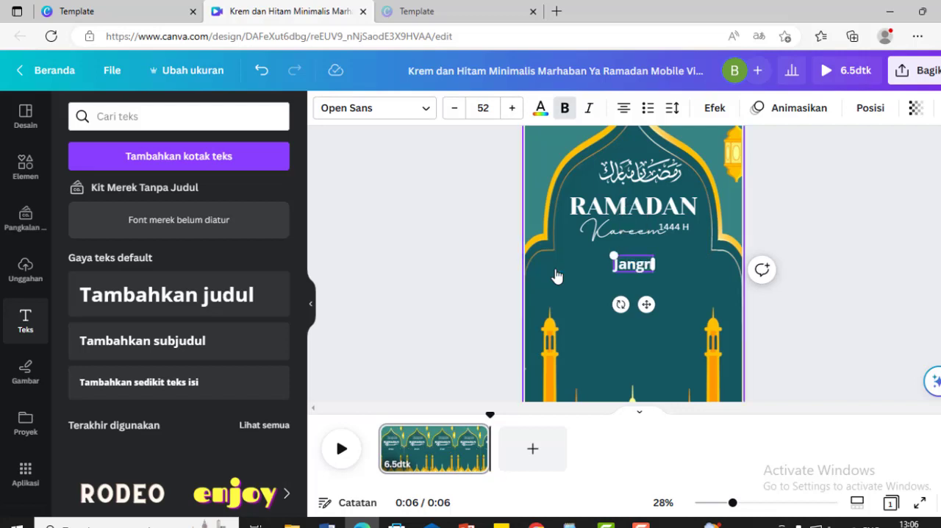
key("BackSpace")
type("n lu")
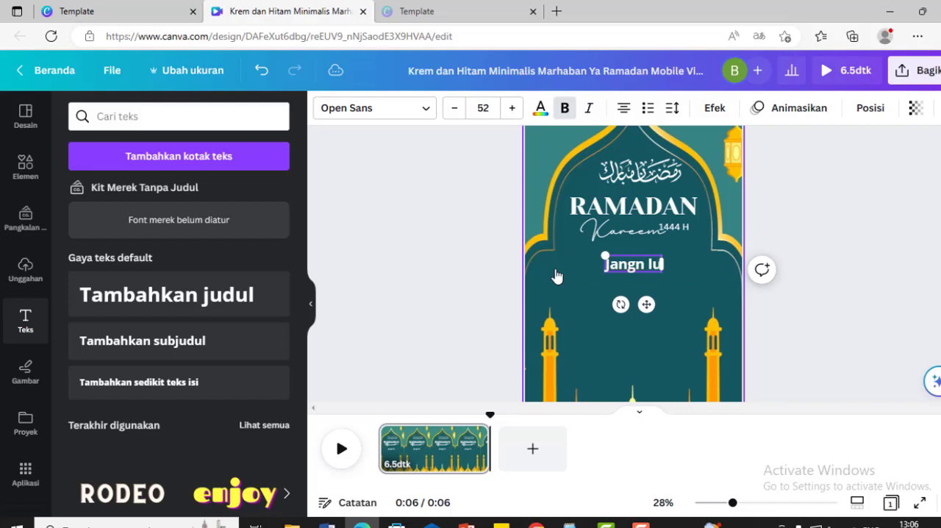
key("BackSpace")
key("BackSpace")
key("BackSpace")
type("pe")
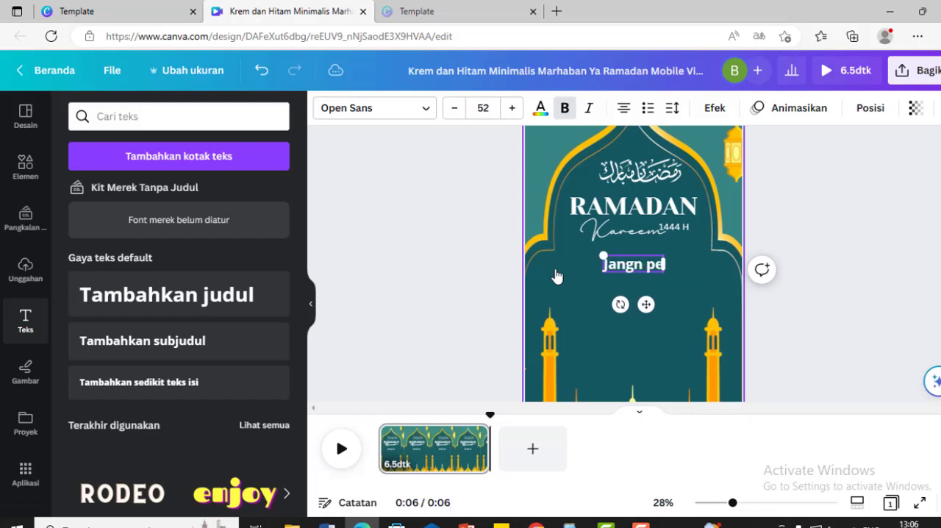
type("rnah bos")
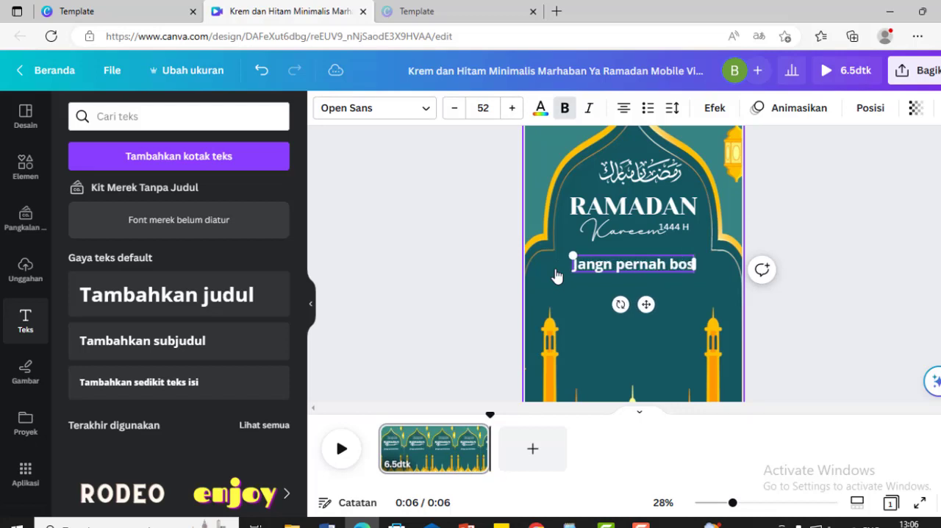
type("a mer")
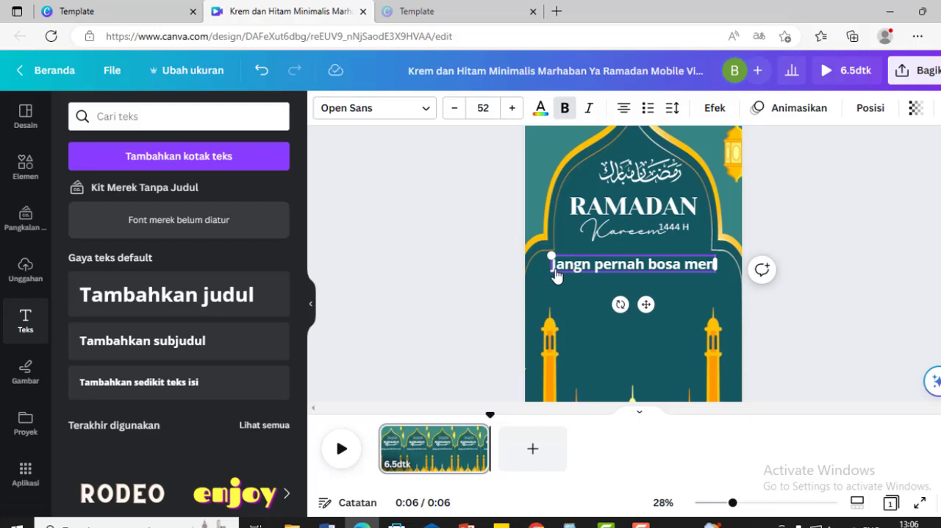
key("BackSpace")
type("nengada")
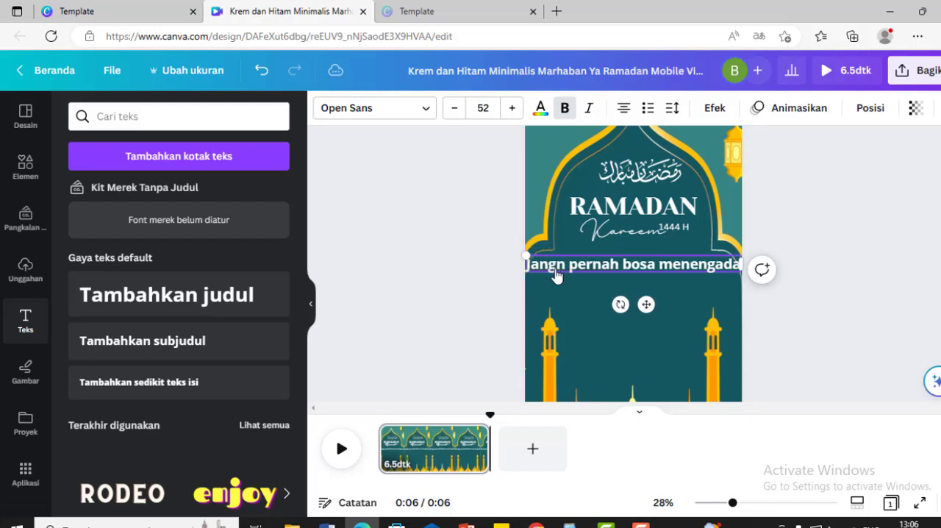
type("hkan tanga")
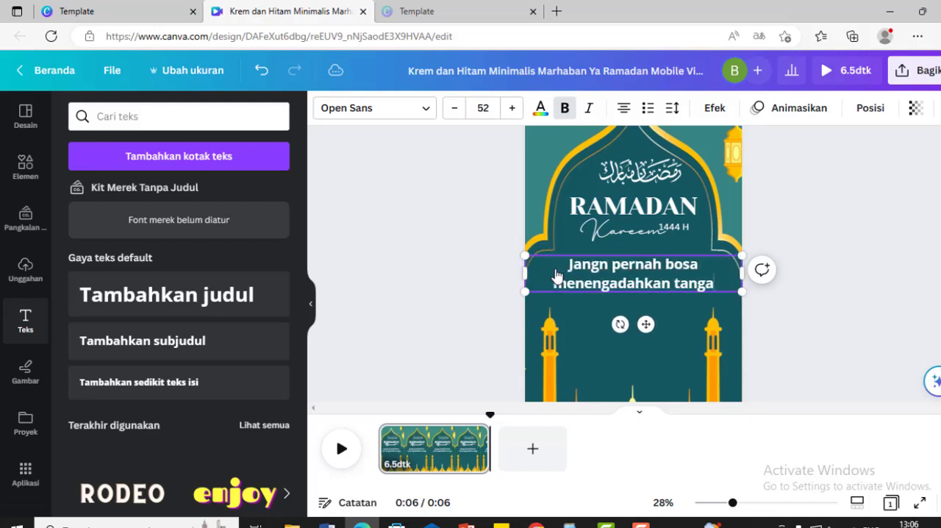
type("nmu kepada-N")
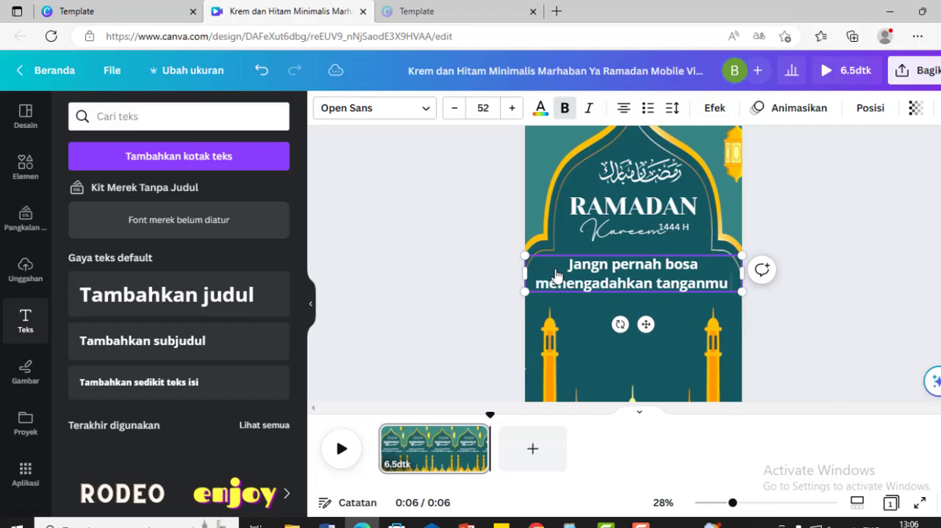
type("ya")
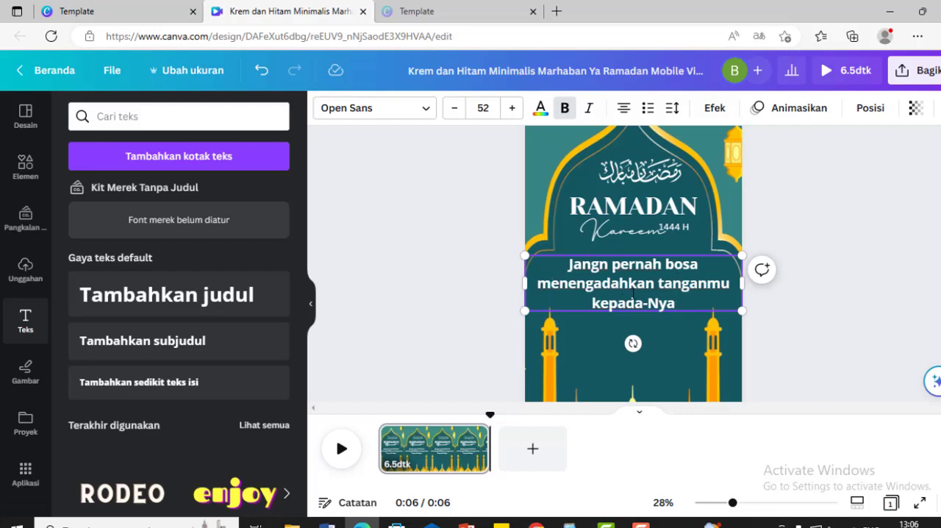
Keep Open Sans as the font of the new message and reduce its font size to 46
left_click(633, 295)
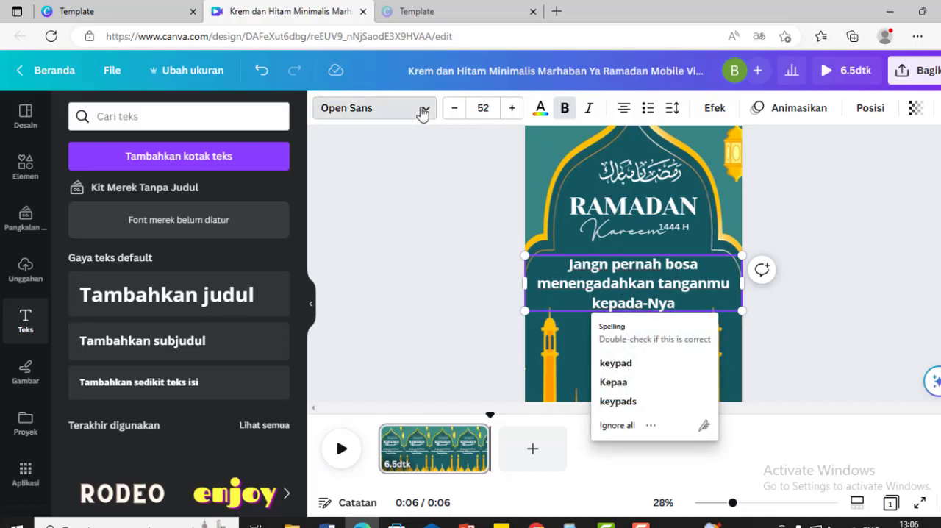
left_click(424, 113)
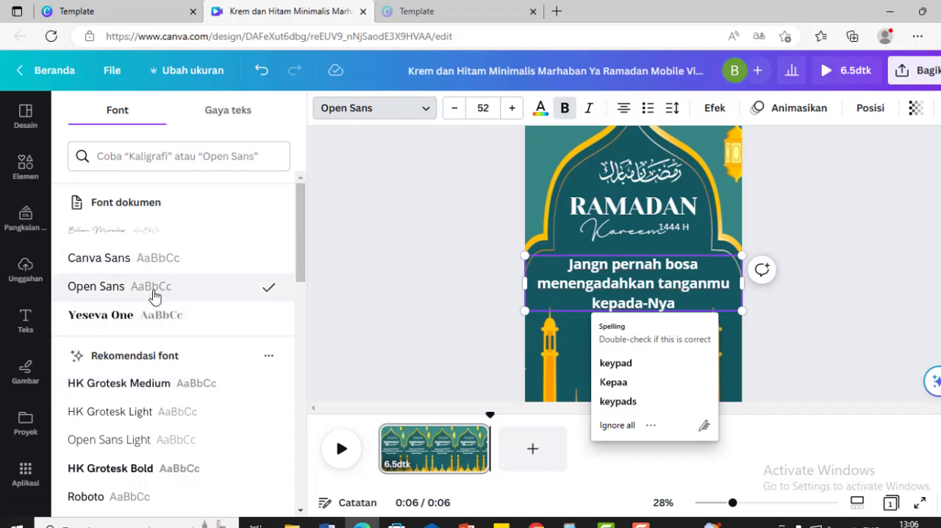
left_click(160, 288)
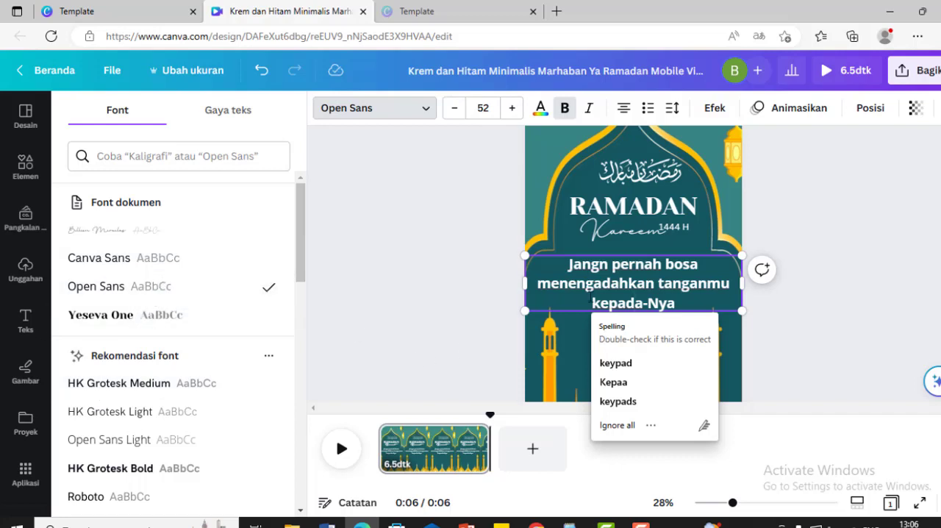
left_click(615, 285)
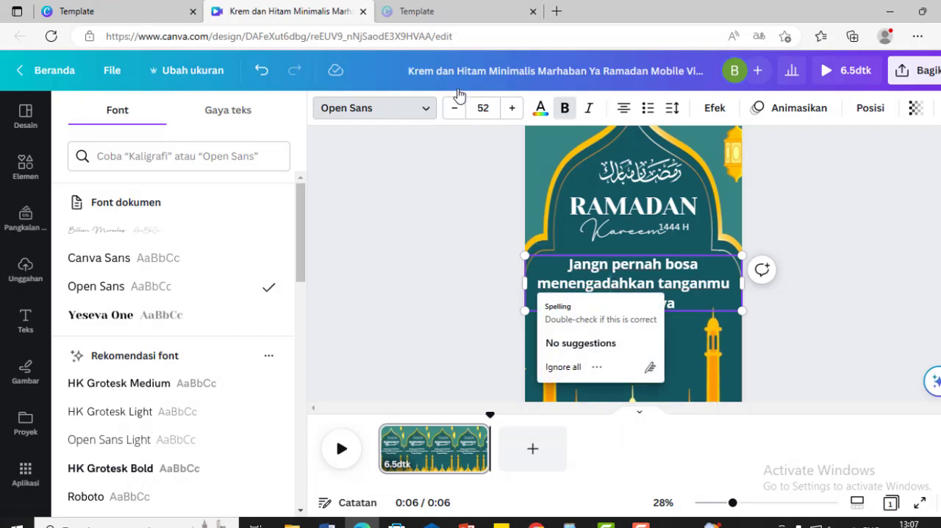
left_click(453, 110)
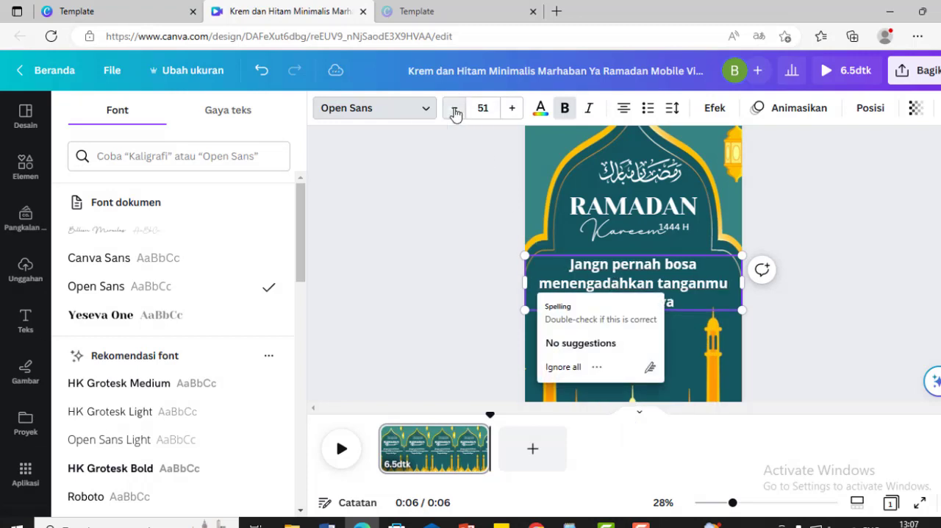
left_click(454, 110)
left_click(454, 109)
left_click(453, 108)
left_click(454, 108)
left_click(454, 109)
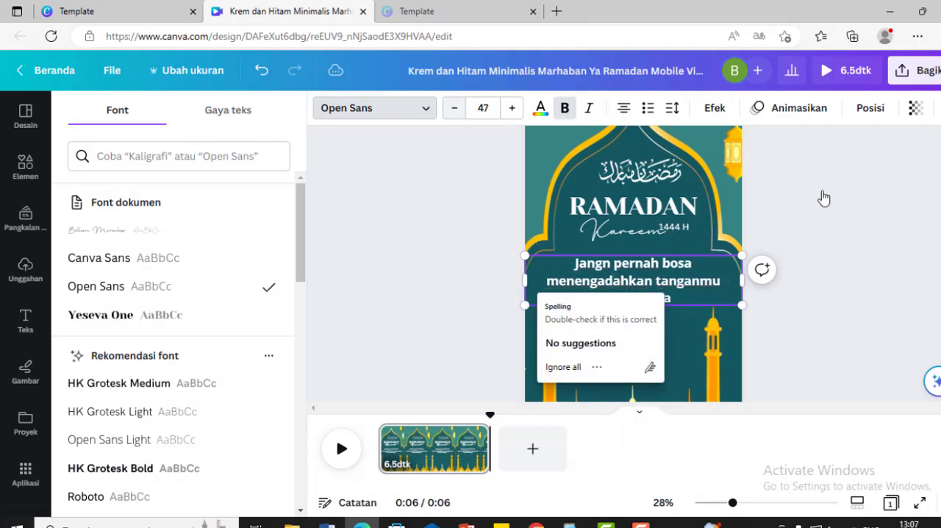
left_click(824, 315)
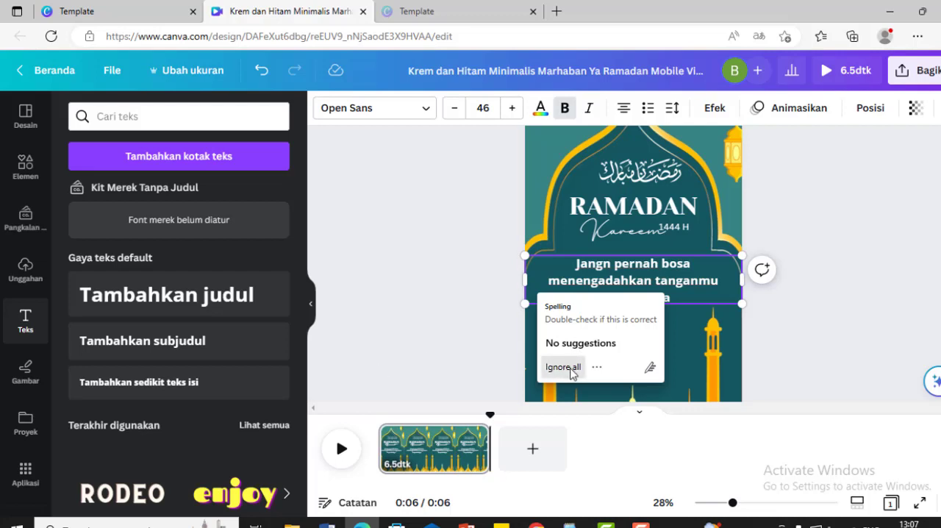
Ignore the spelling suggestion and narrow the message's text box from both sides to fit within the arch
left_click(563, 367)
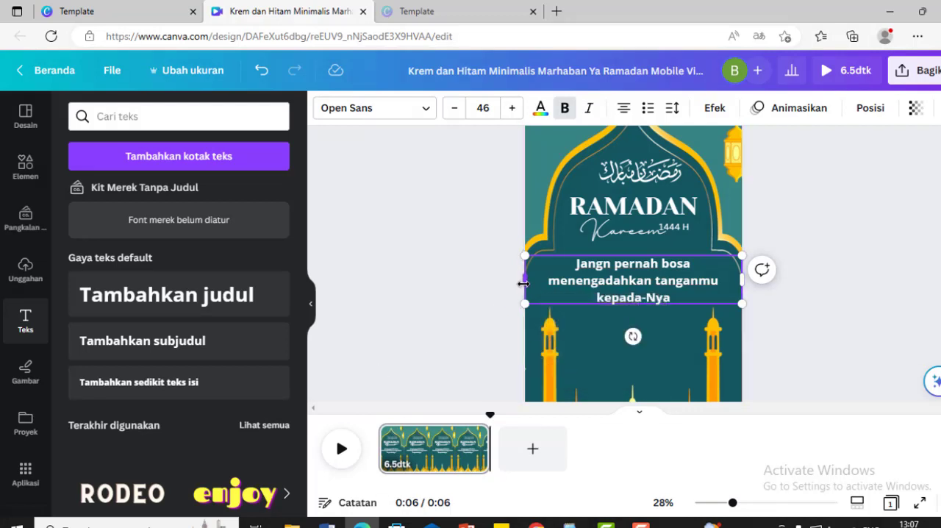
left_click_drag(524, 280, 552, 279)
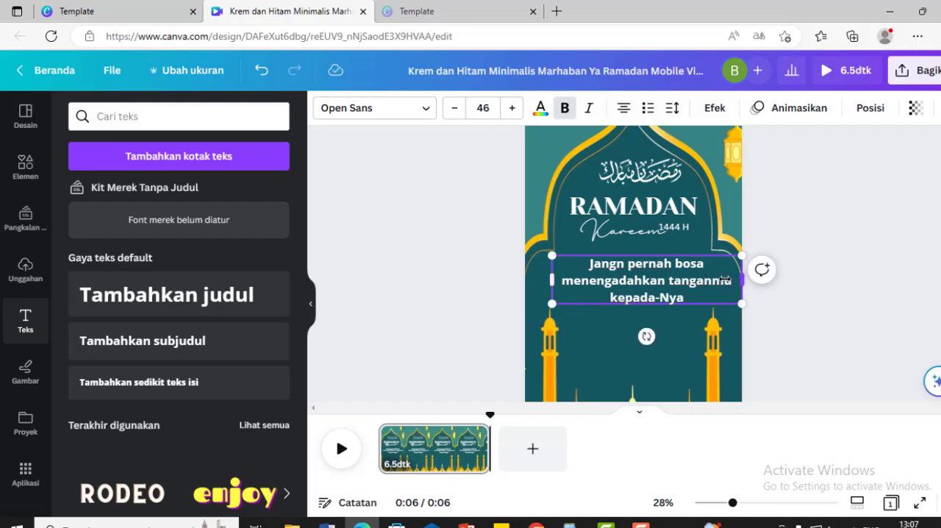
left_click_drag(741, 277, 711, 279)
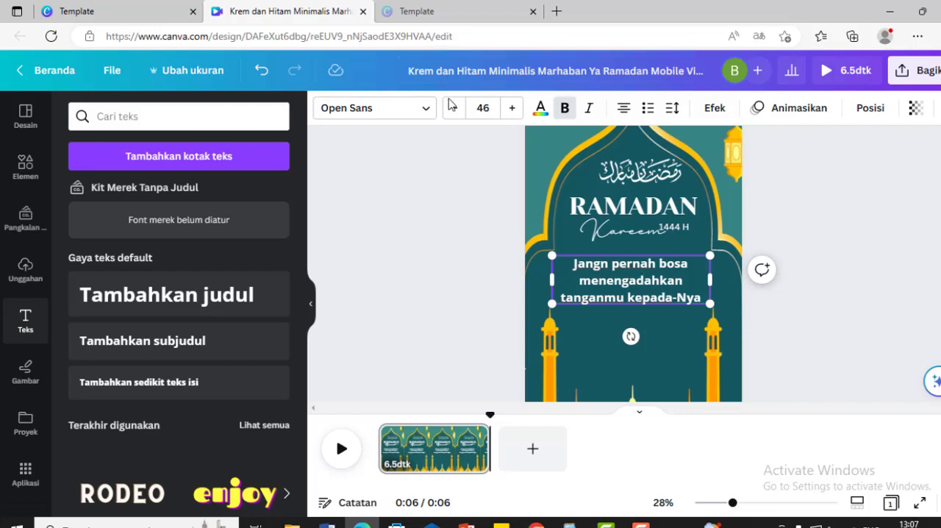
Set the message's font size to 40 and move its text box up directly beneath "Kareem"
left_click(455, 111)
left_click(454, 112)
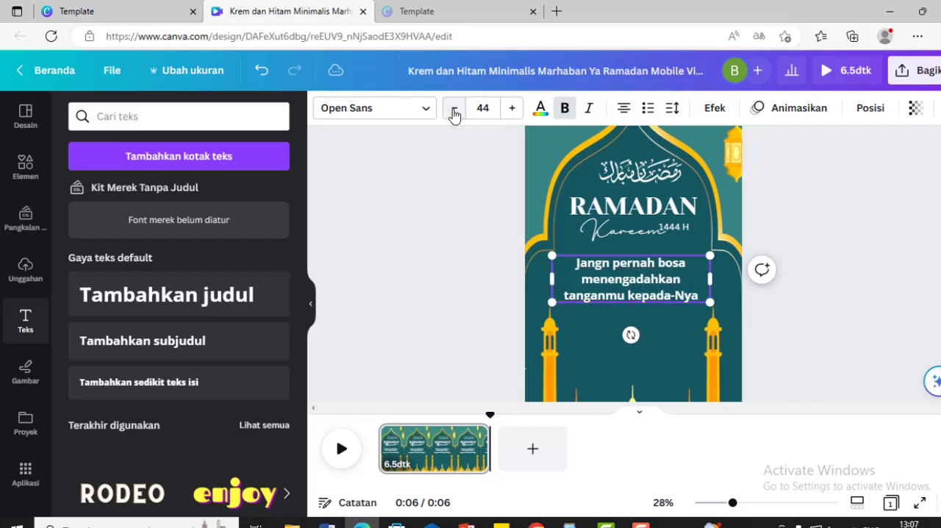
left_click(454, 112)
left_click(454, 112)
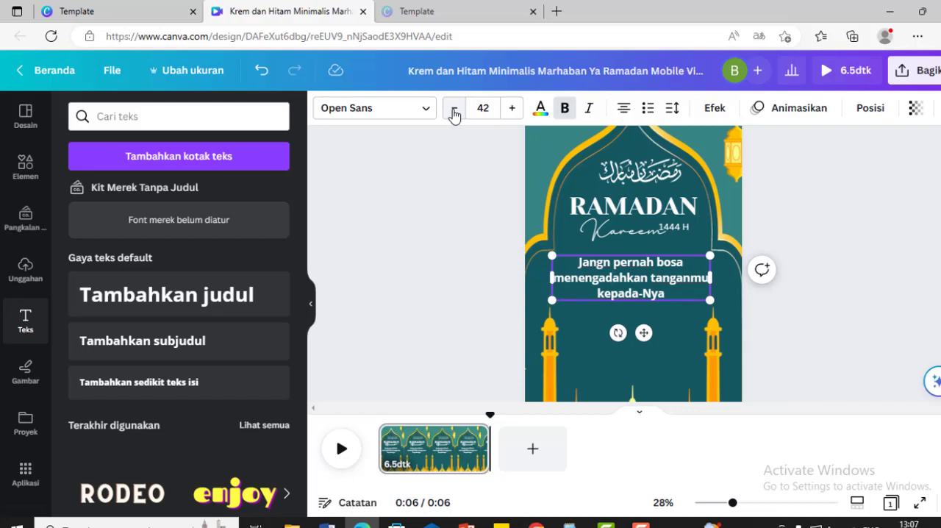
left_click(454, 112)
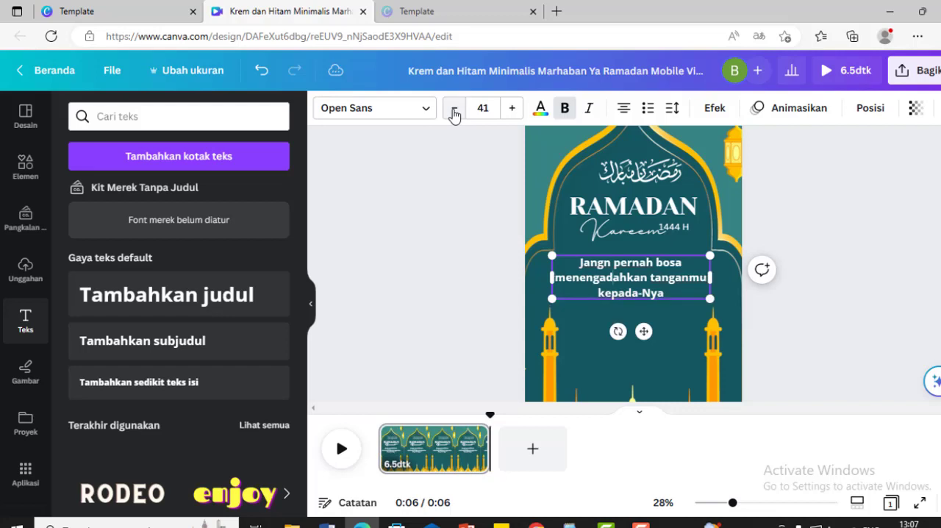
left_click(454, 112)
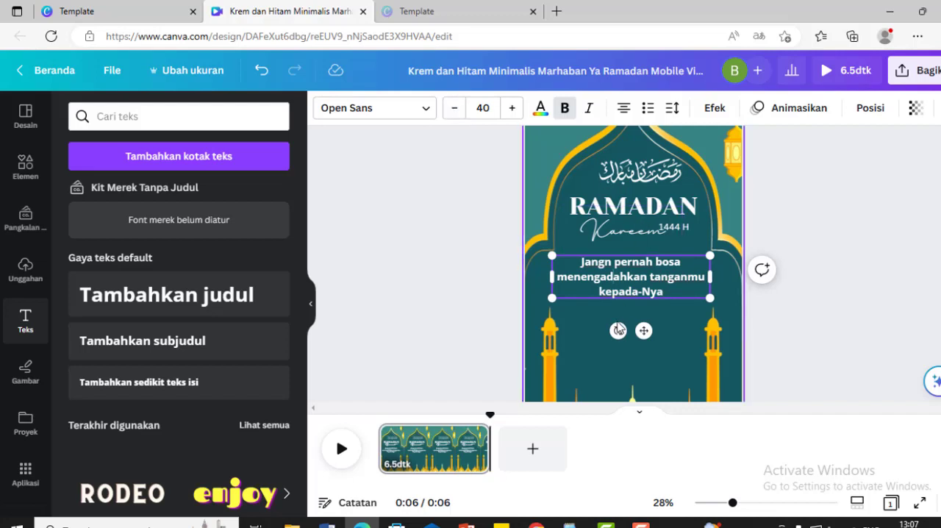
mouse_move(646, 330)
left_mouse_down()
mouse_move(641, 311)
mouse_move(642, 320)
left_mouse_up()
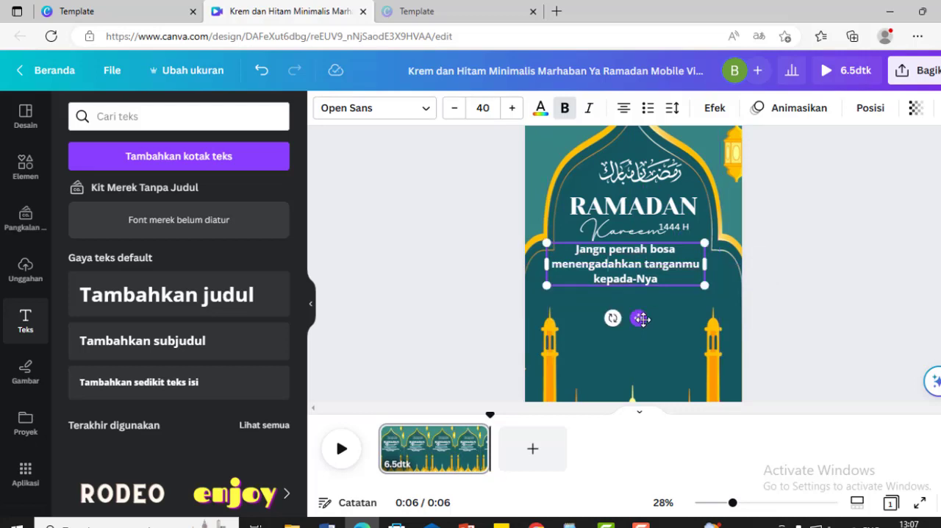
left_click(819, 338)
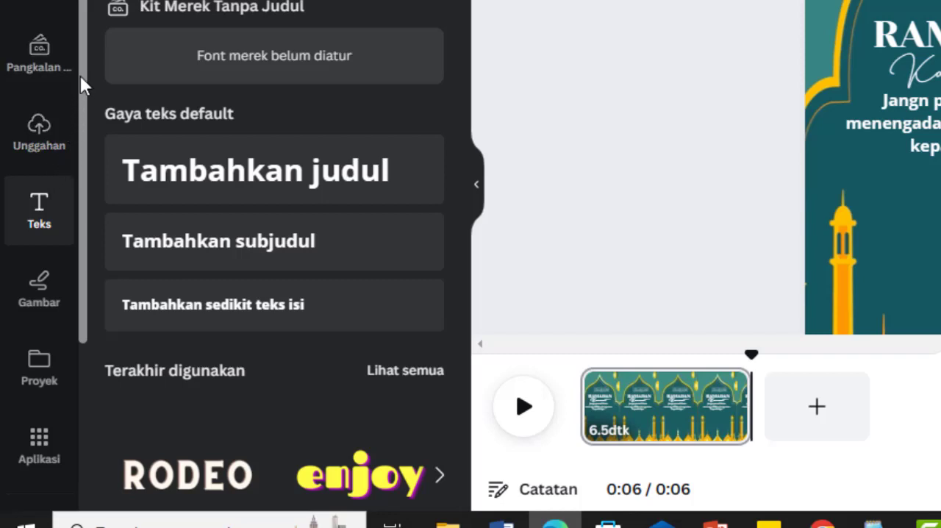
Open the collection of additional apps and look through what it offers
scroll(77, 89, "down", 2)
scroll(87, 195, "down", 1)
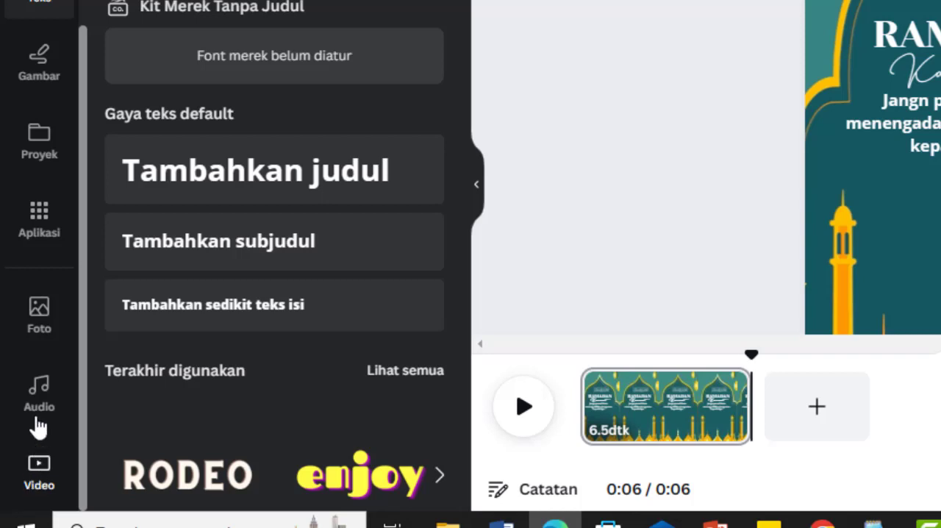
left_click(39, 228)
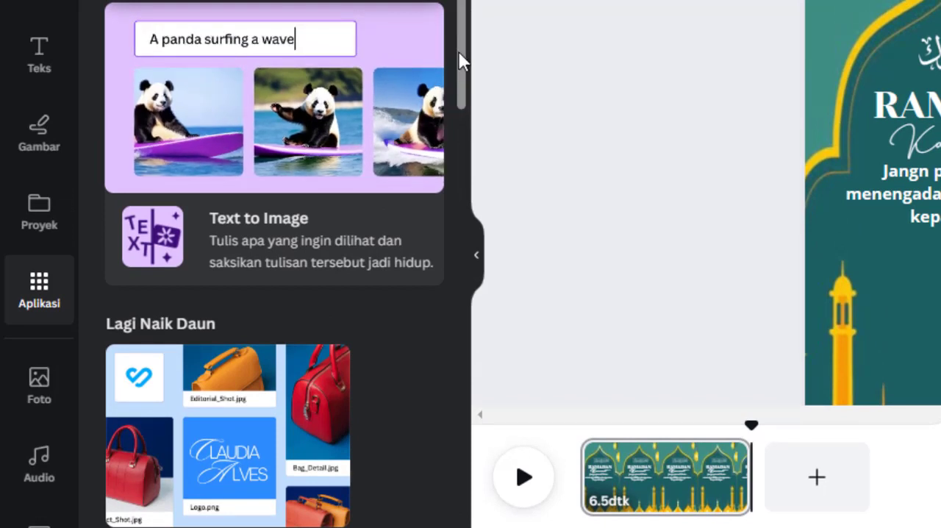
left_click_drag(460, 61, 450, 176)
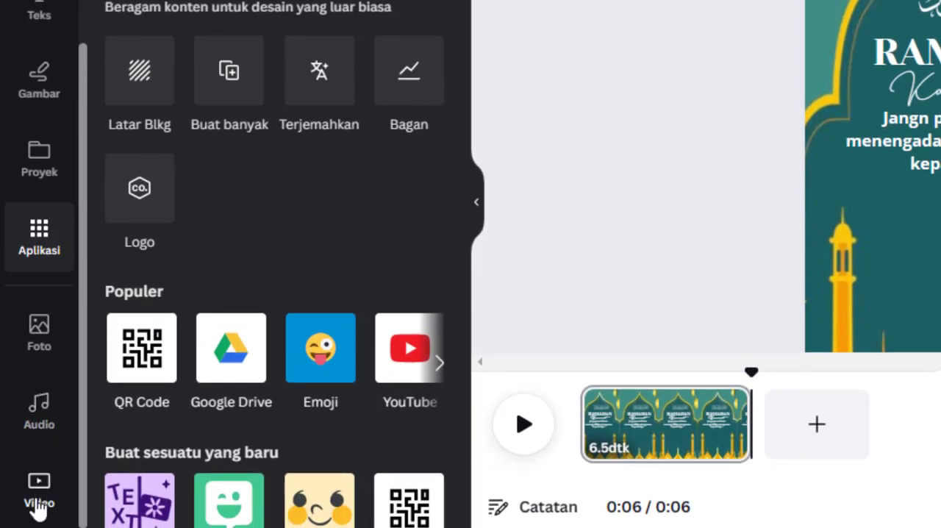
Search the video library for "berdoa"
left_click(39, 496)
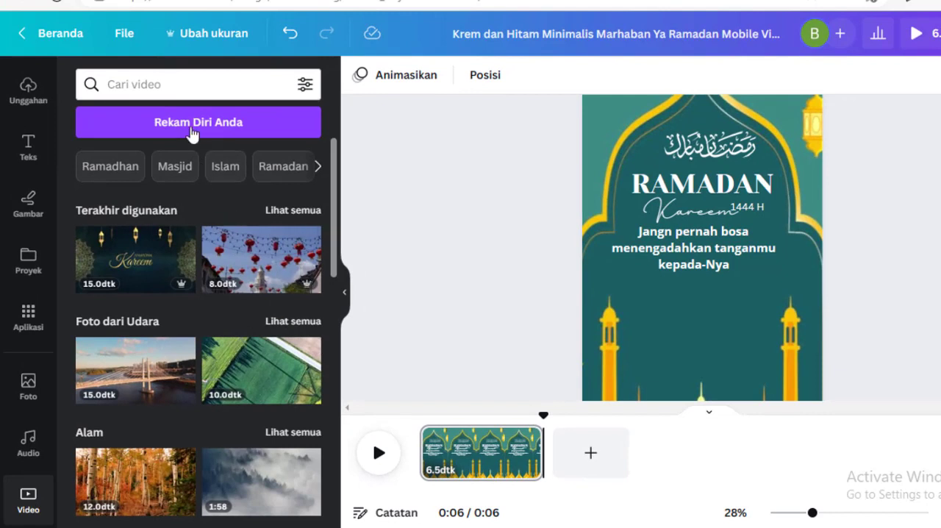
left_click(199, 86)
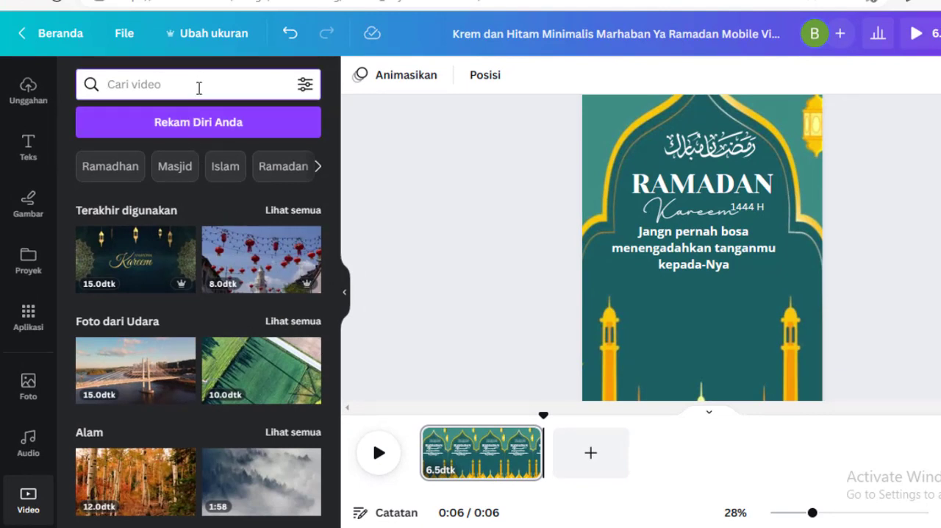
type("berdoa")
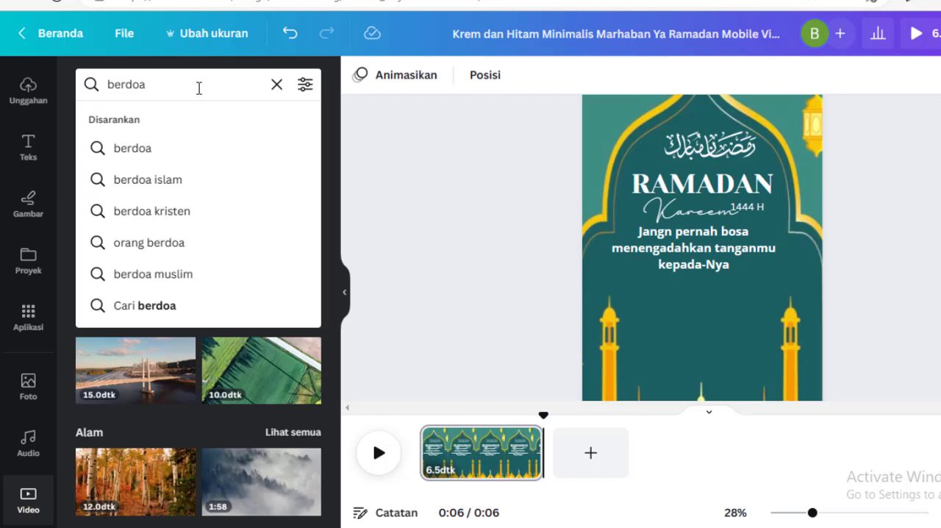
key("Return")
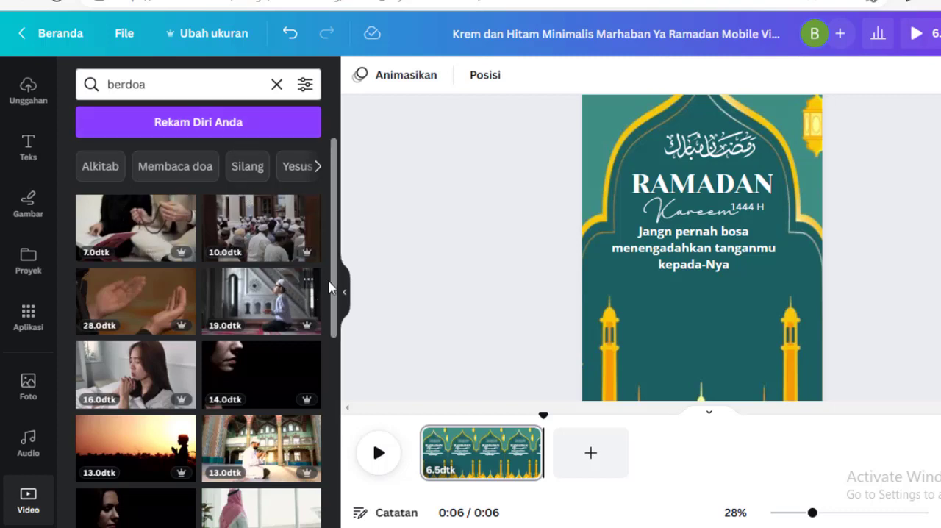
Add the 19-second clip of a boy praying in a mosque and place it directly beneath the message
scroll(264, 340, "down", 2)
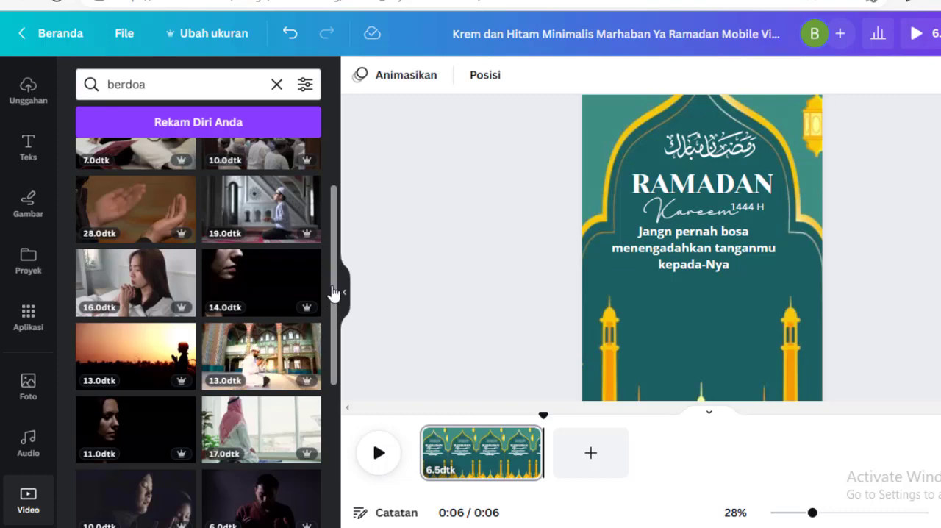
scroll(336, 289, "up", 1)
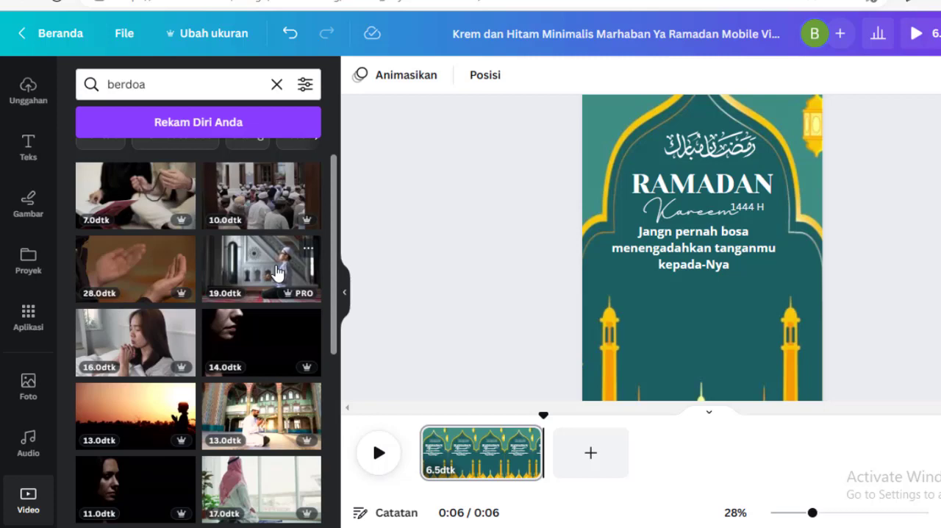
left_click(277, 273)
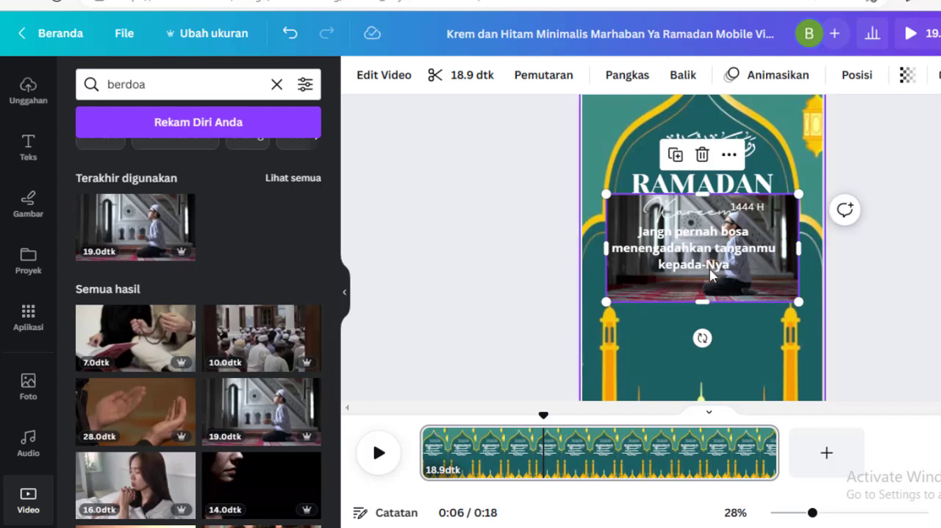
mouse_move(775, 276)
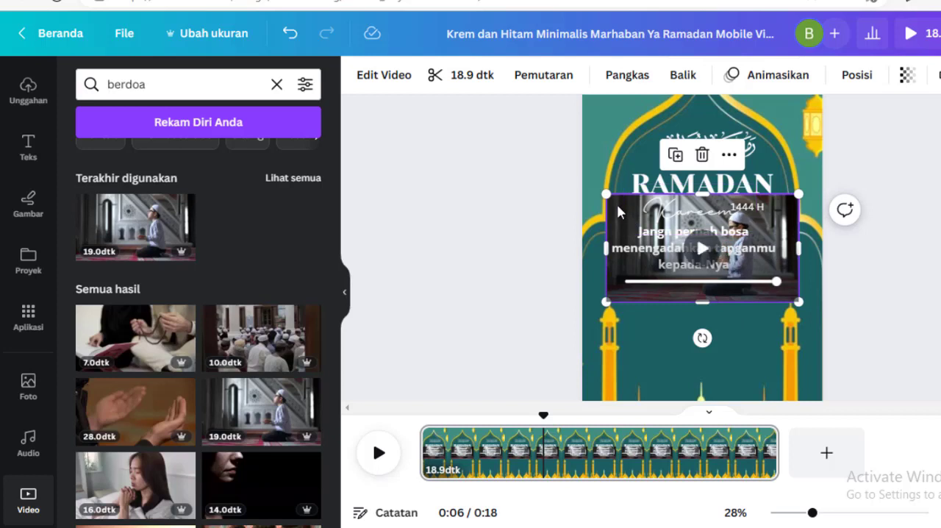
left_click_drag(618, 216, 624, 292)
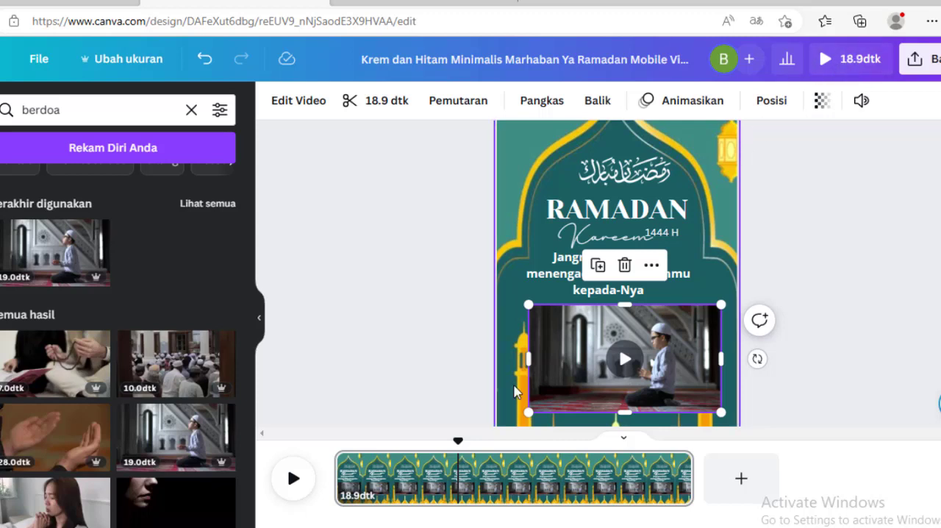
Scrub through the opening seconds of the timeline to preview the page with the praying video, and select the video
left_click_drag(458, 439, 331, 467)
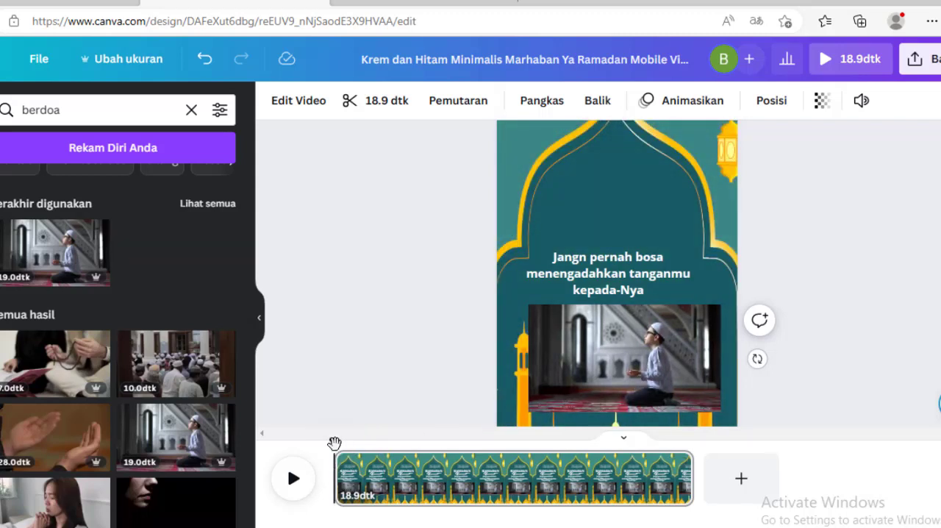
left_click_drag(342, 447, 441, 447)
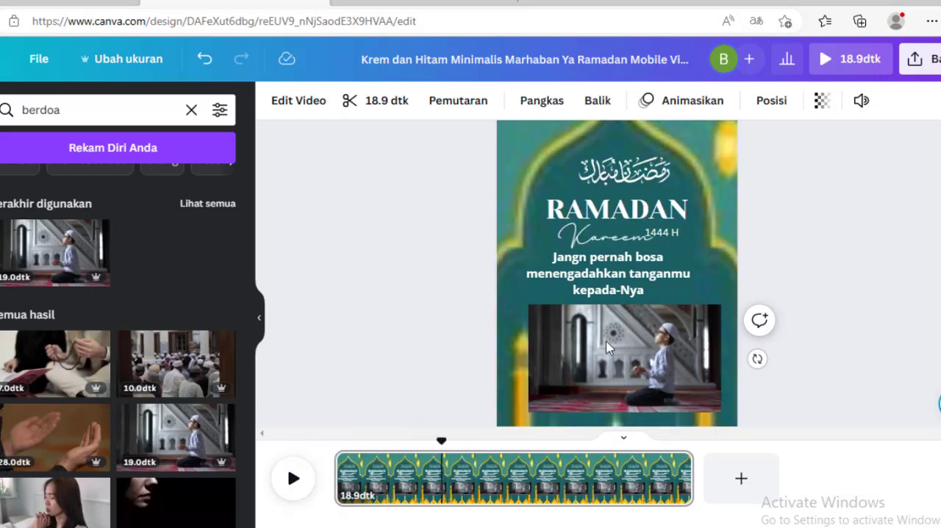
left_click(607, 348)
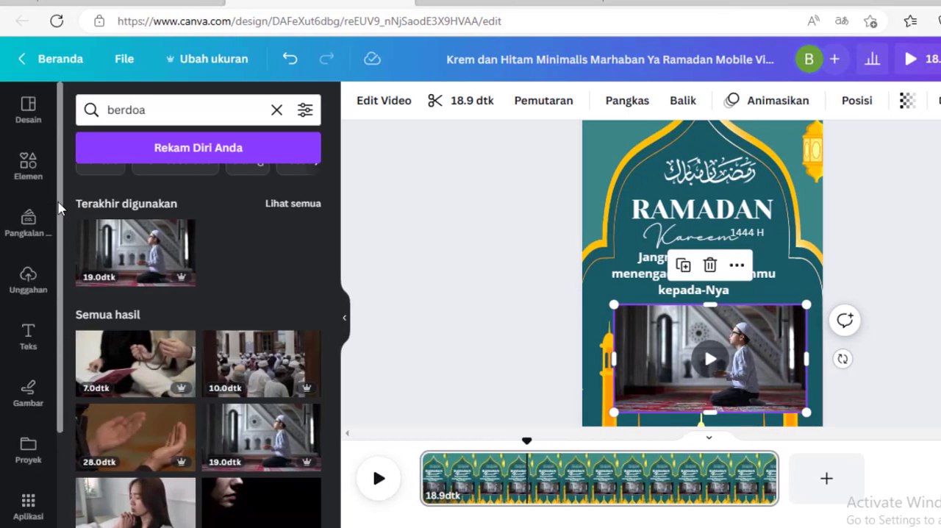
Search the elements for "frame" and show all results of the frame category (Bingkai)
left_click(24, 160)
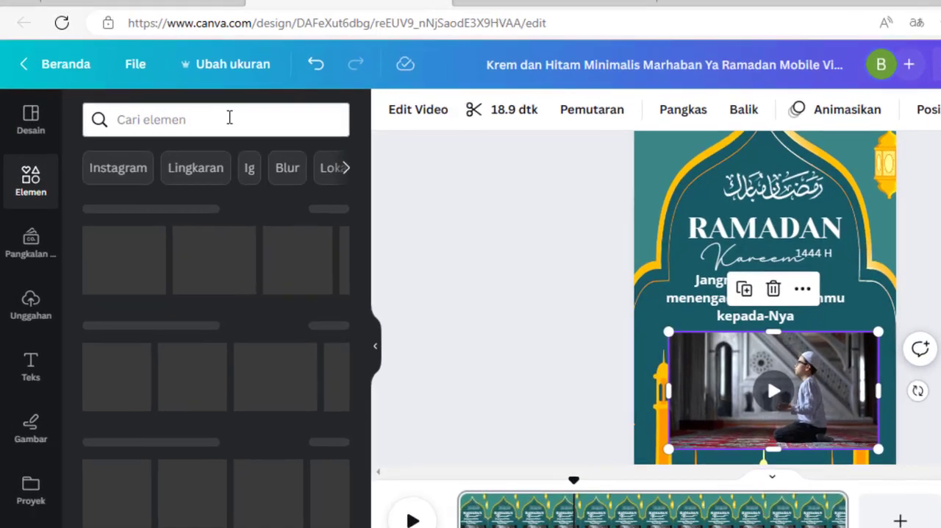
left_click(211, 109)
type("frame")
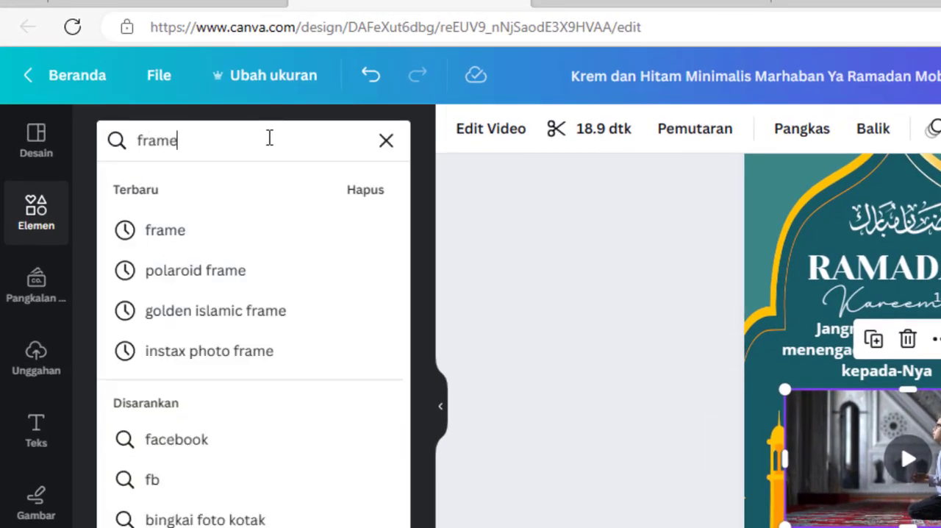
key("Return")
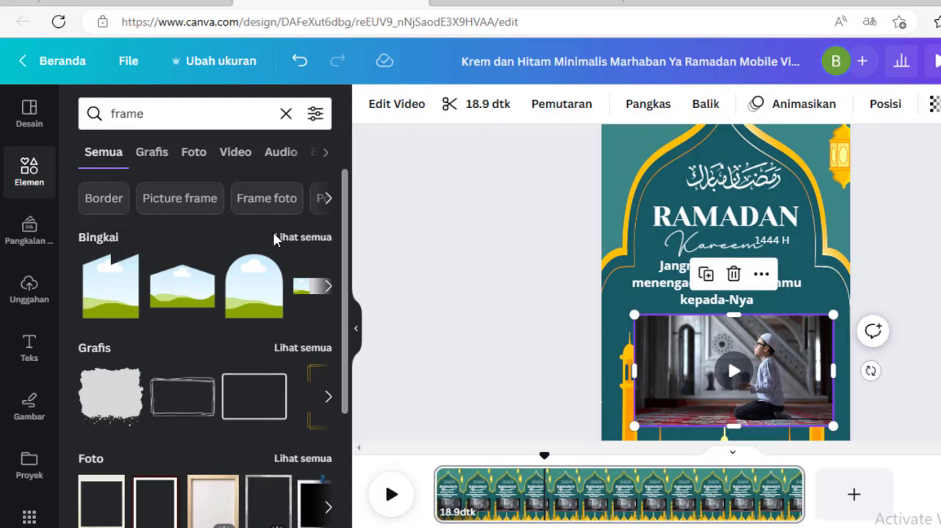
left_click(303, 238)
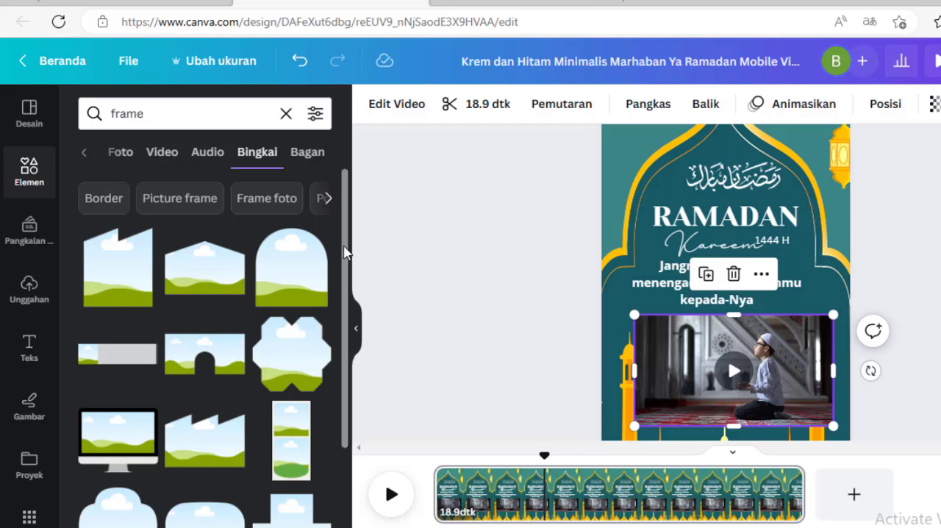
Find the heart-shaped frame with the pink edge further down the results and add it to the page
scroll(346, 250, "down", 3)
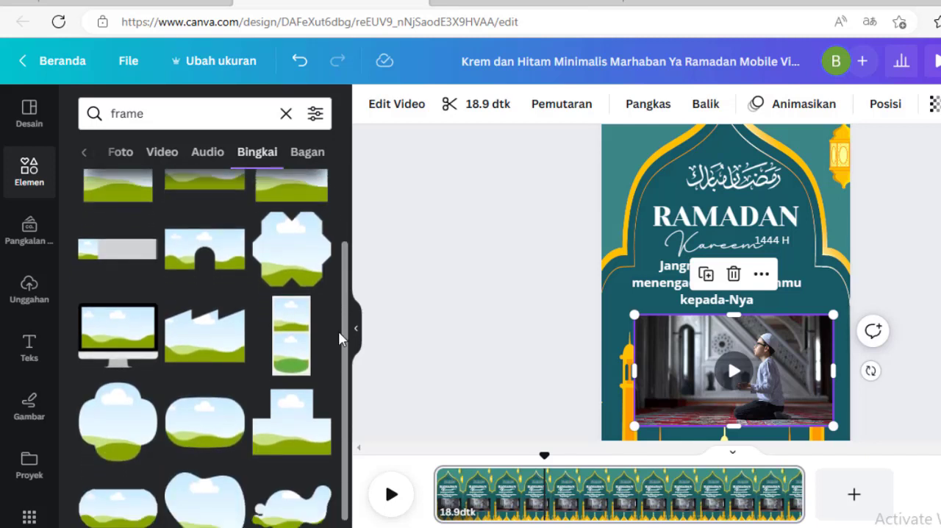
left_click_drag(339, 356, 338, 505)
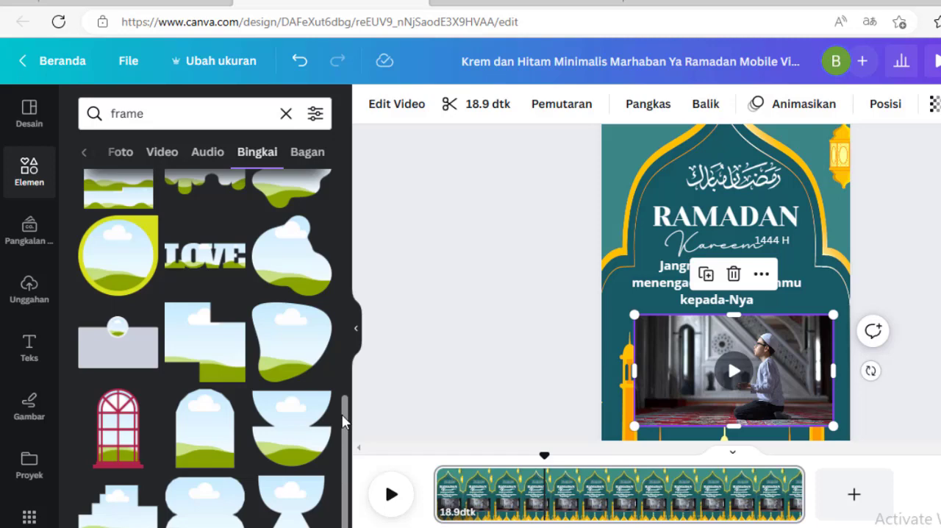
left_click_drag(343, 420, 348, 451)
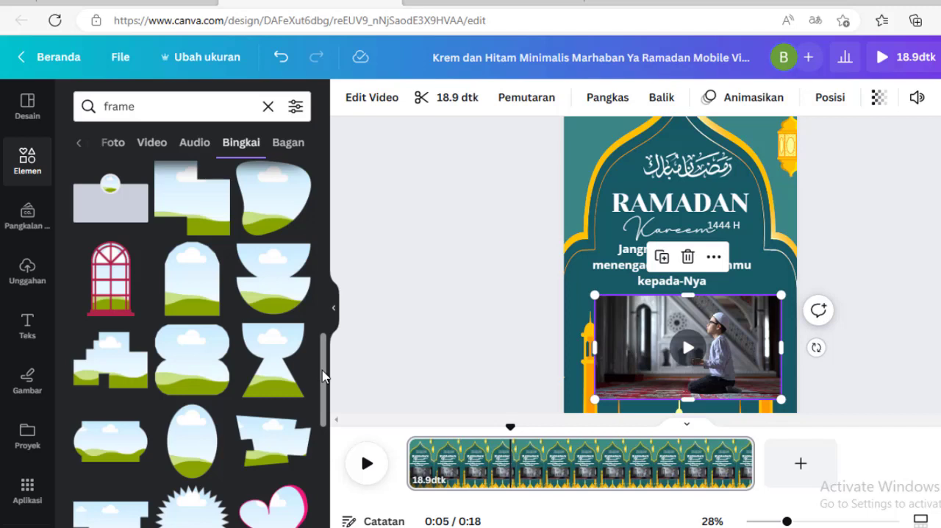
left_click_drag(326, 379, 330, 413)
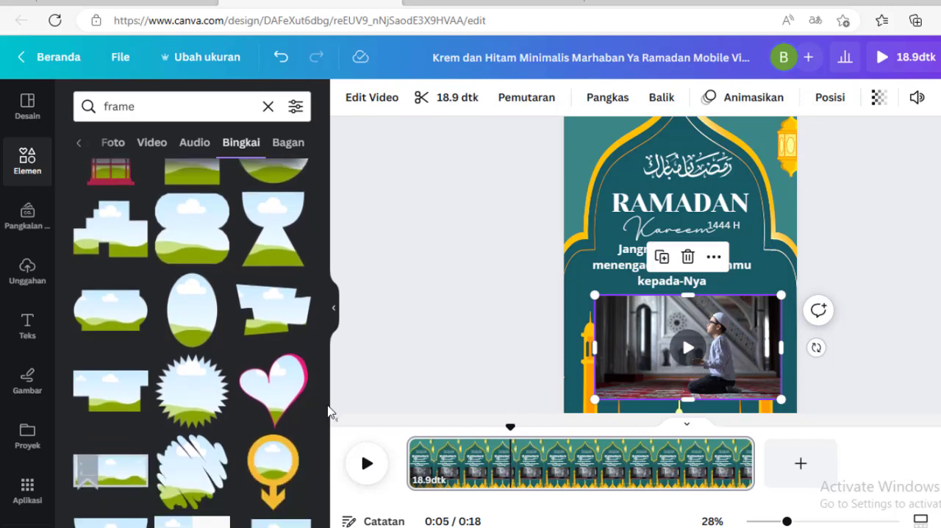
left_click(277, 395)
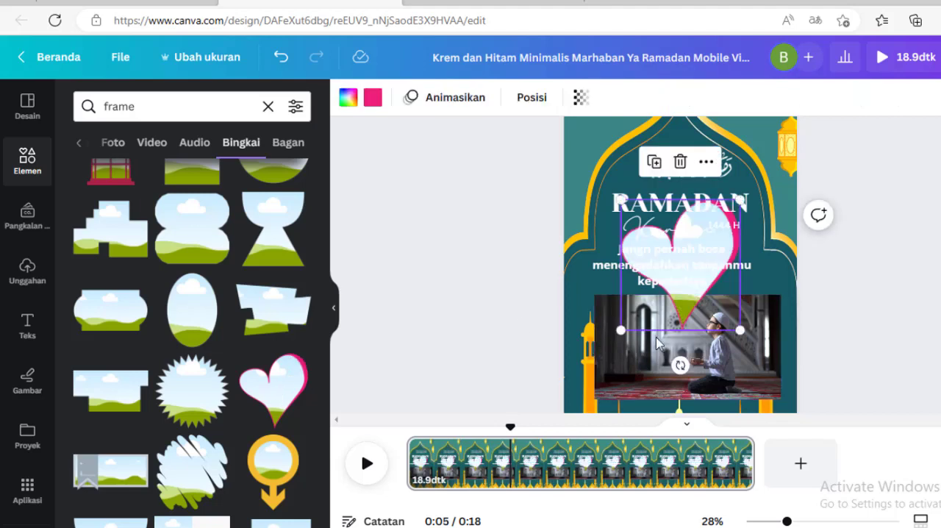
Separate the video from the heart frame, and fill the heart with the praying video beneath the message
left_click_drag(641, 365, 621, 361)
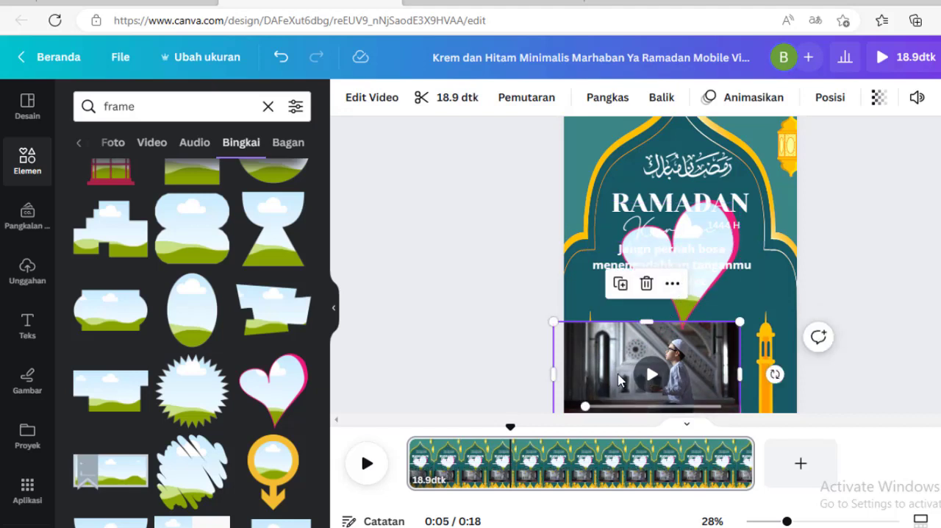
left_click_drag(623, 376, 621, 444)
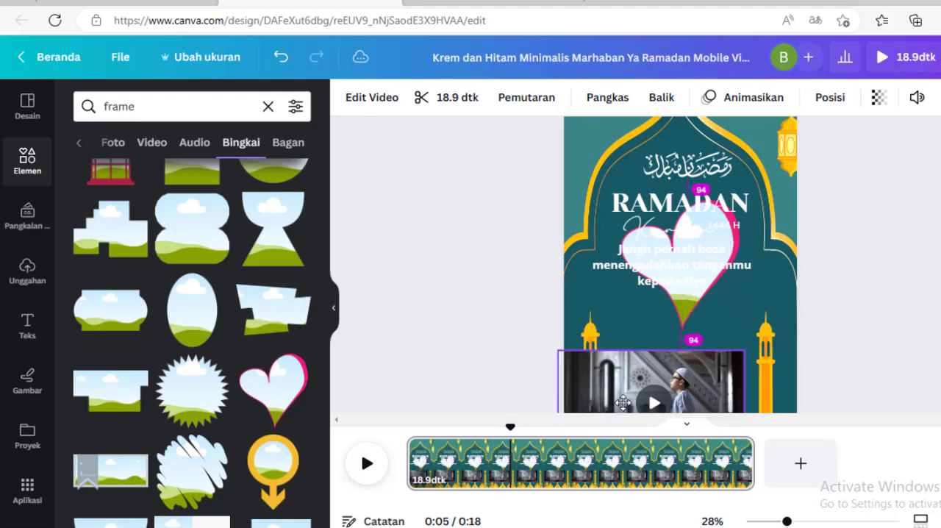
left_click(695, 296)
left_click_drag(742, 309, 813, 346)
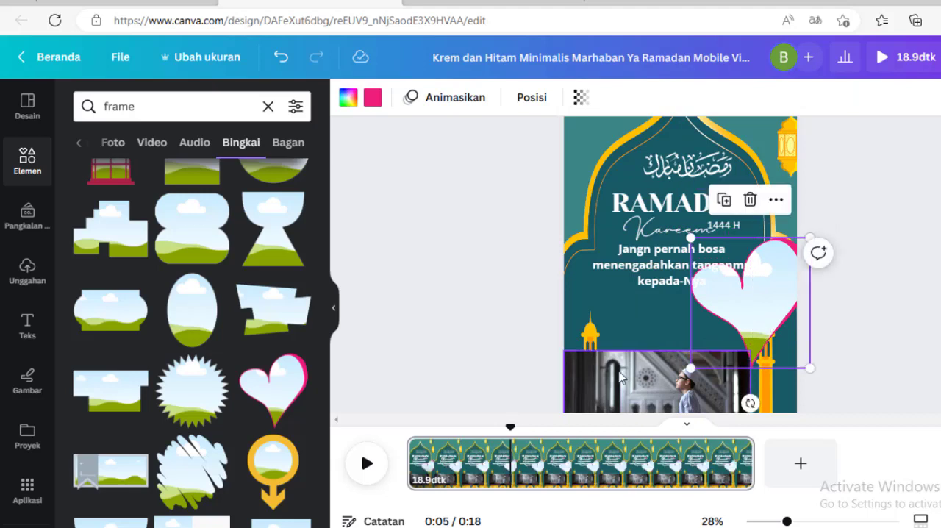
left_click(620, 377)
left_click_drag(620, 378, 686, 336)
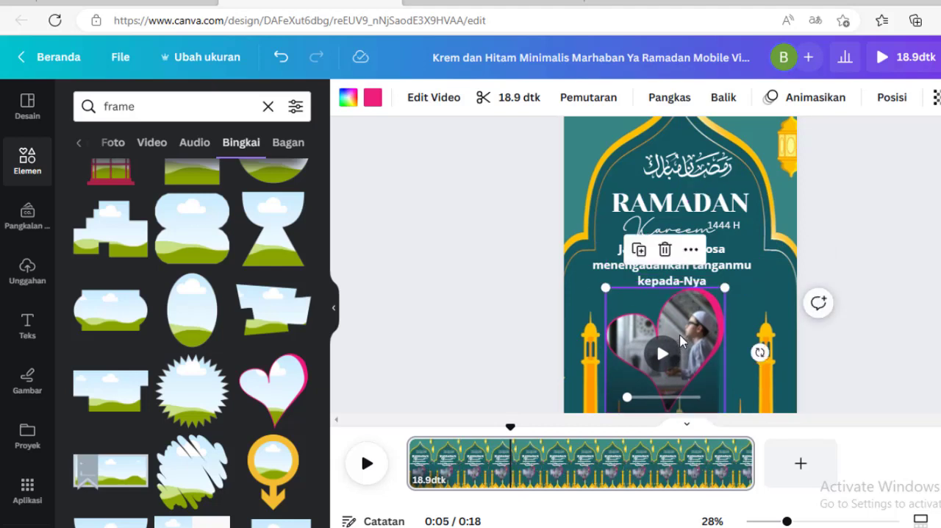
Shift the video inside the heart frame to the left so the praying boy sits within the heart, and apply the crop
double_click(686, 336)
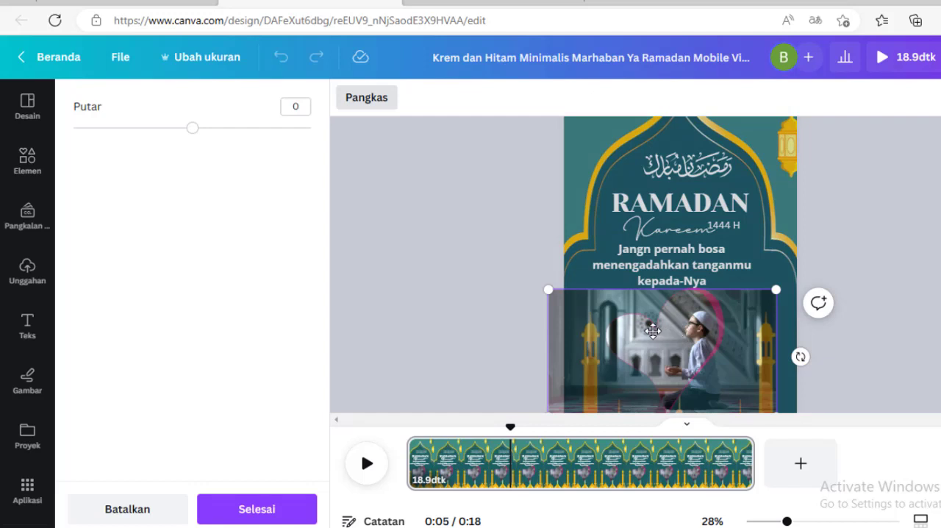
left_click_drag(652, 331, 629, 331)
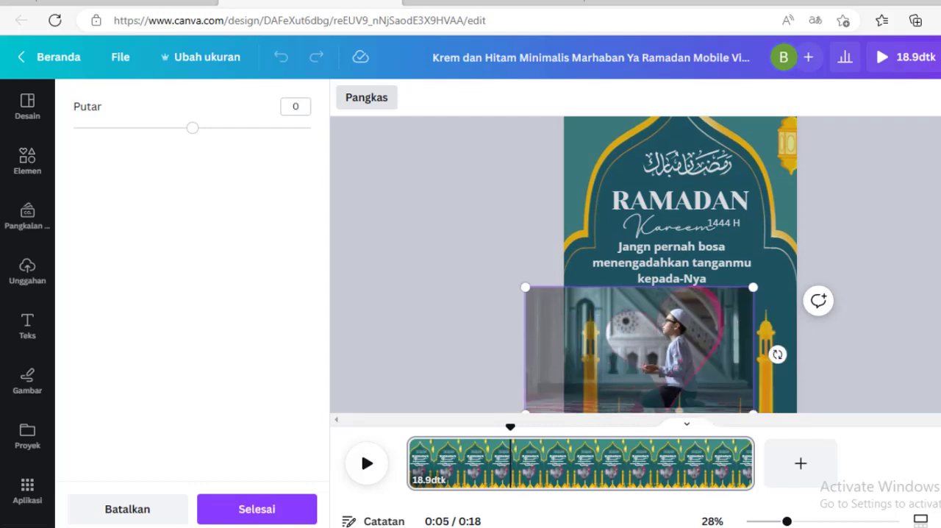
scroll(894, 274, "down", 2)
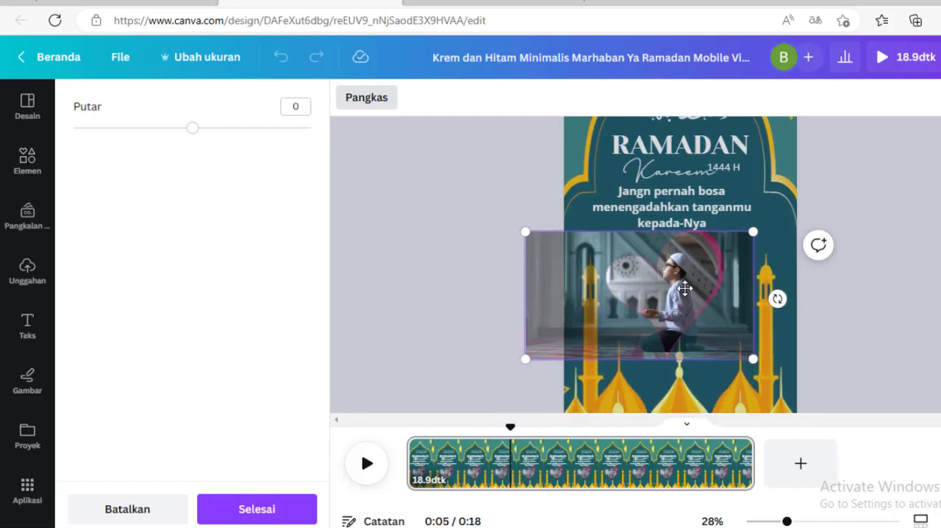
mouse_move(684, 290)
left_mouse_down()
mouse_move(668, 291)
mouse_move(686, 283)
left_mouse_up()
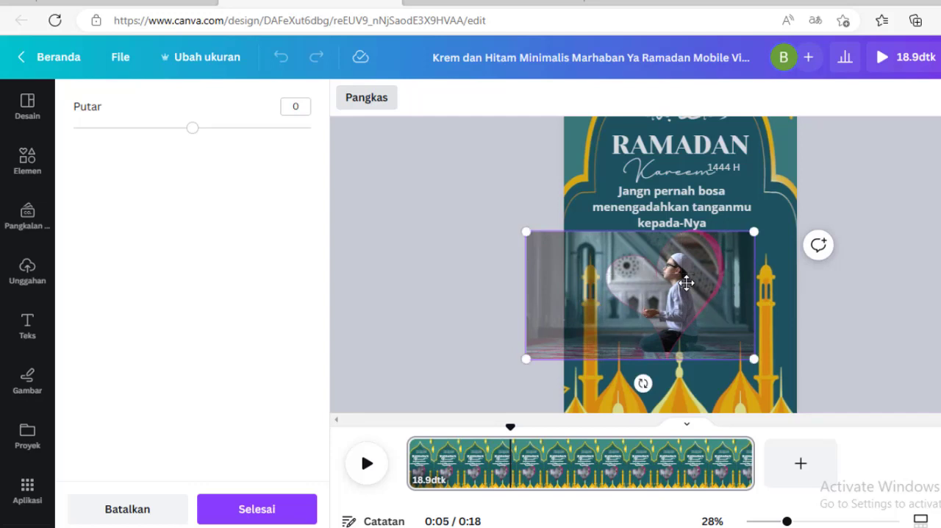
key("Return")
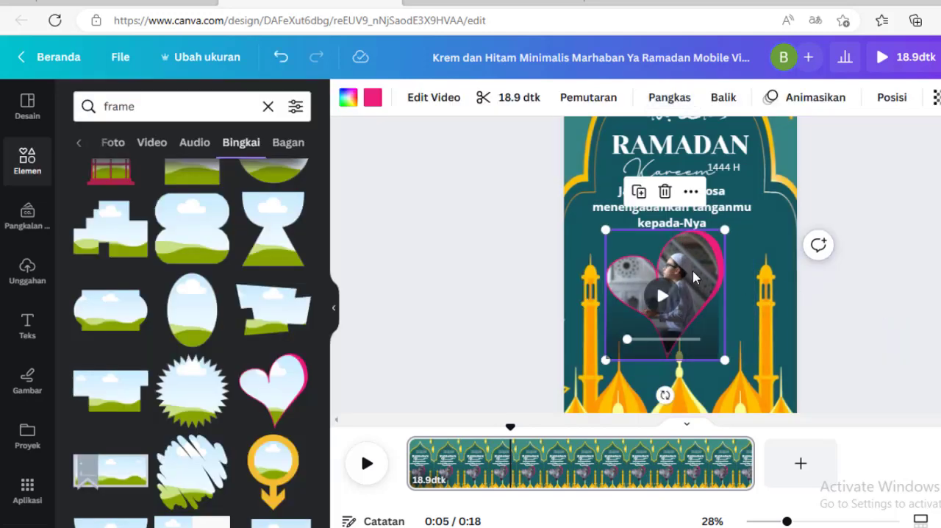
Move the heart-shaped video slightly down and centre it between the two minarets
left_click_drag(695, 276, 710, 296)
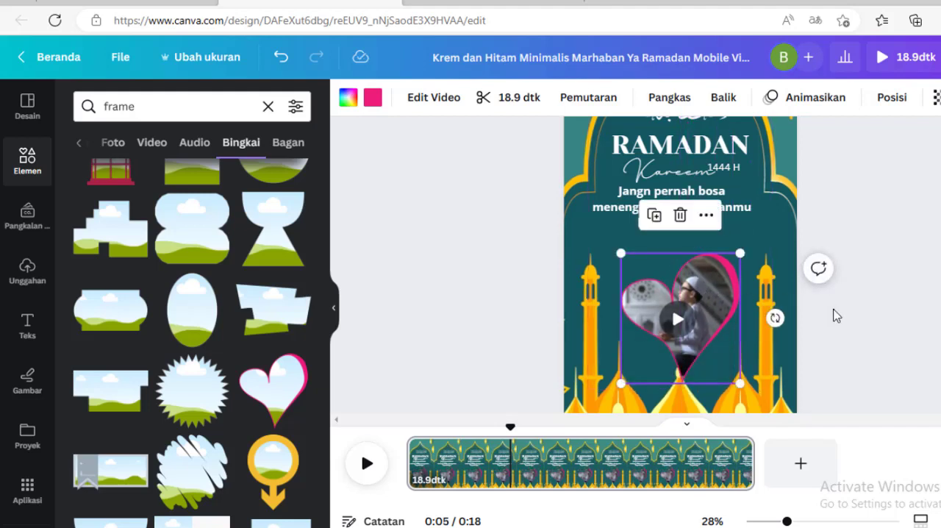
left_click(836, 315)
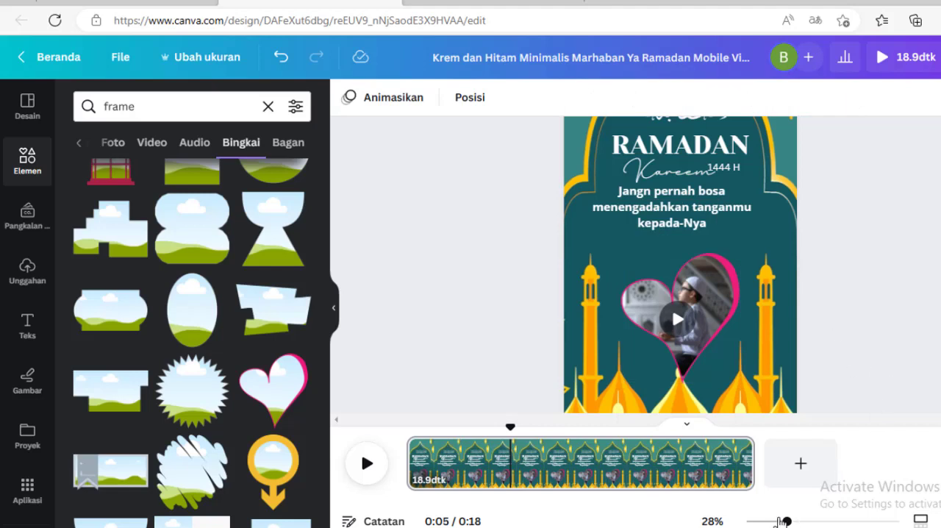
left_click(776, 521)
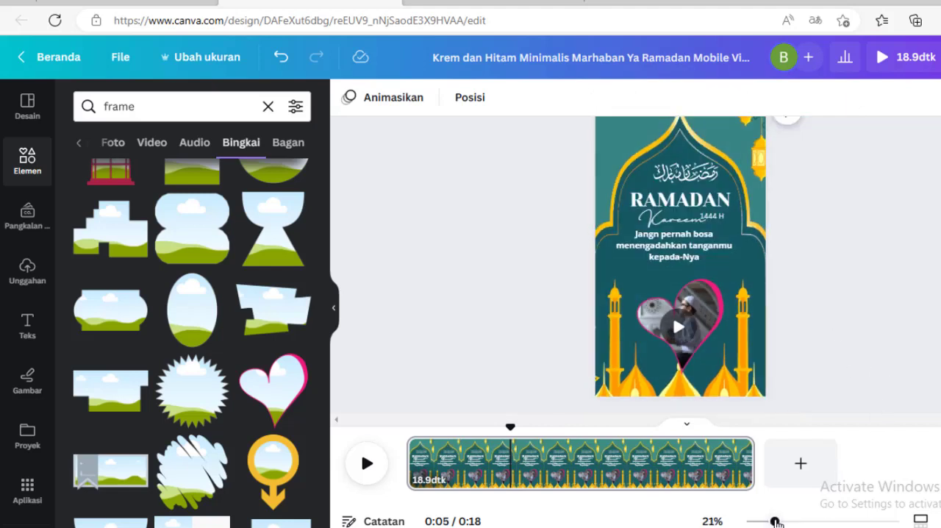
scroll(708, 324, "up", 1)
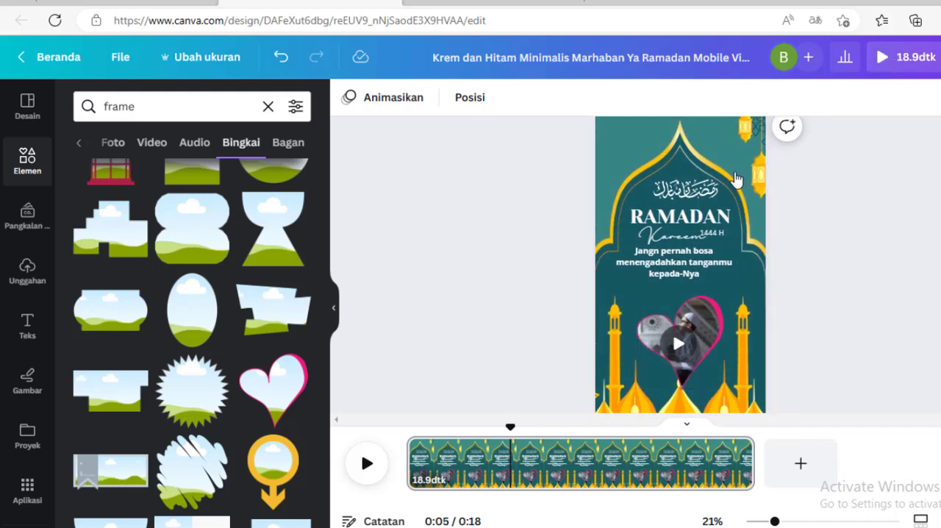
scroll(765, 167, "down", 1)
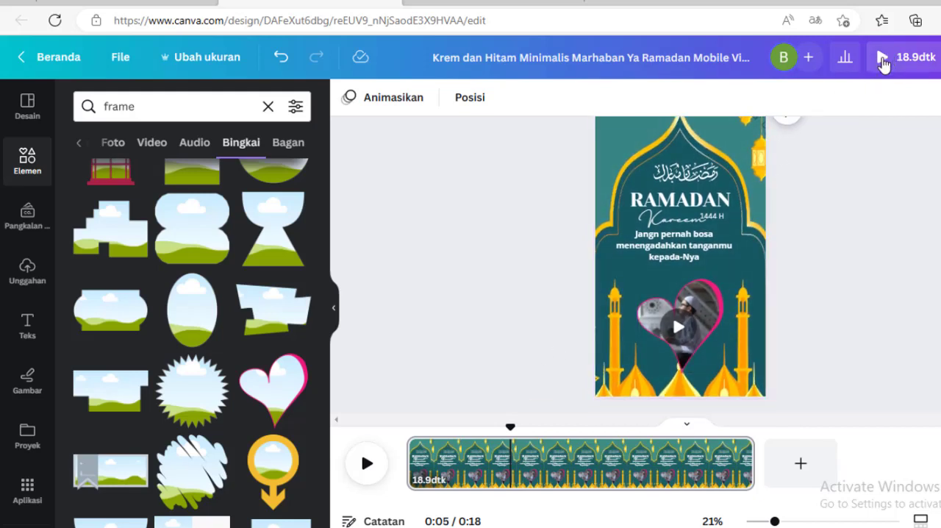
Play a preview of the whole Ramadan video design and close it
left_click(884, 63)
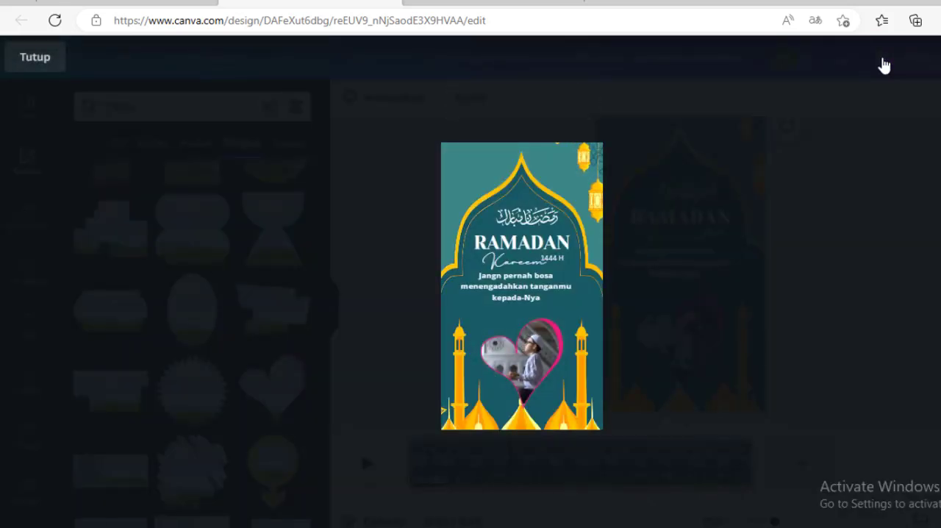
mouse_move(528, 370)
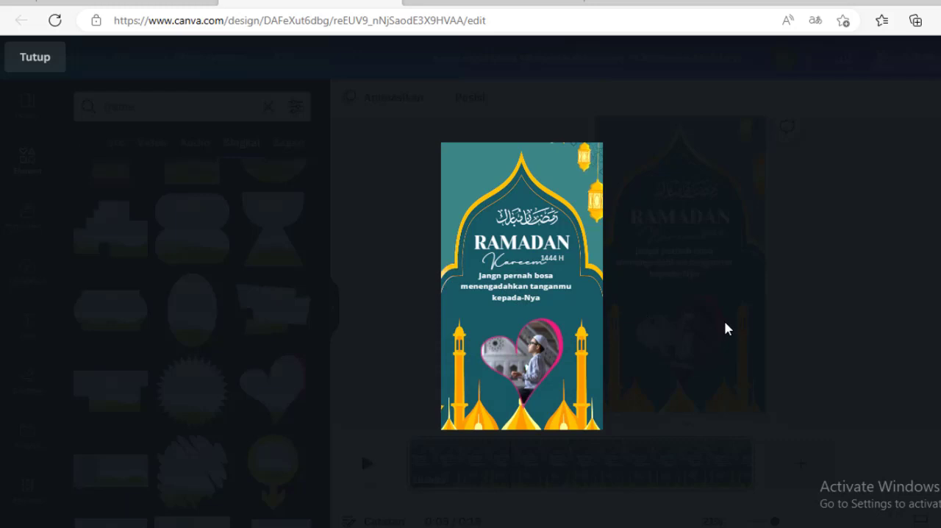
left_click(726, 322)
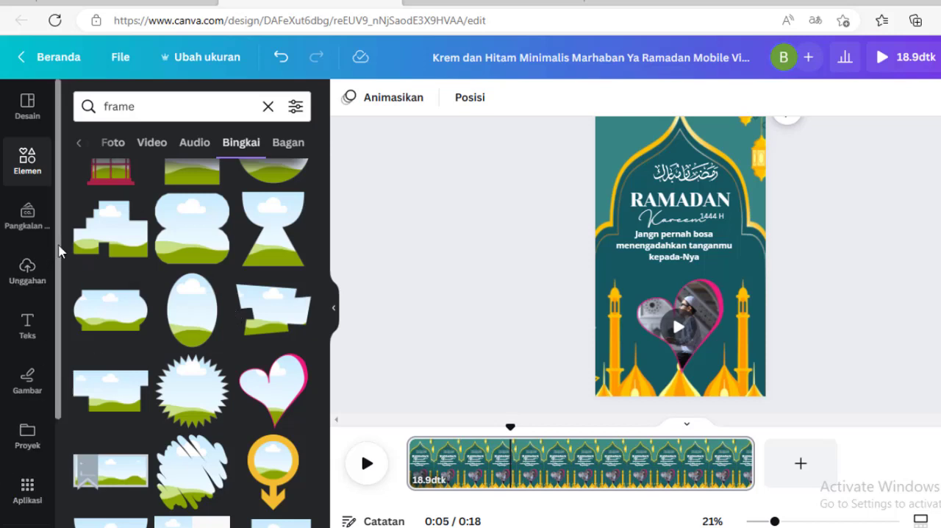
Browse the audio library and add the track "The Mosque" to the video
left_click_drag(59, 252, 64, 375)
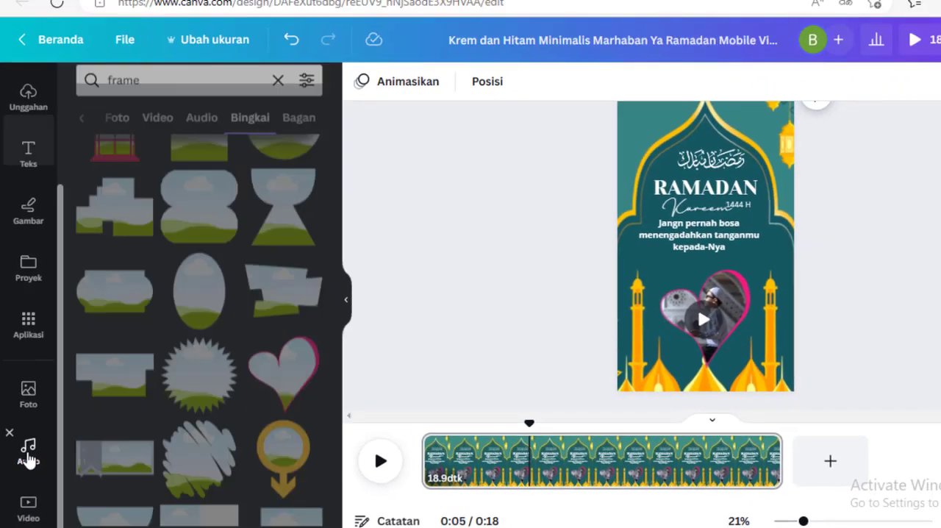
left_click(42, 434)
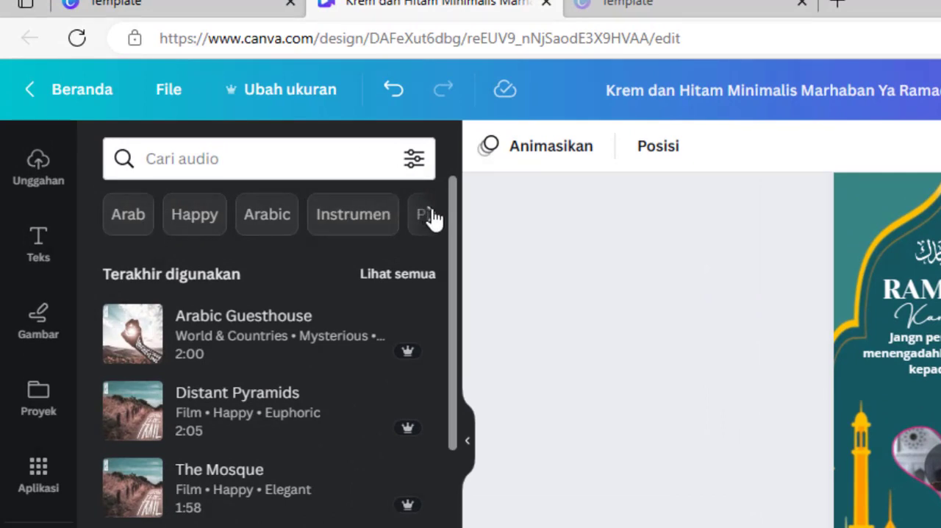
left_click(432, 215)
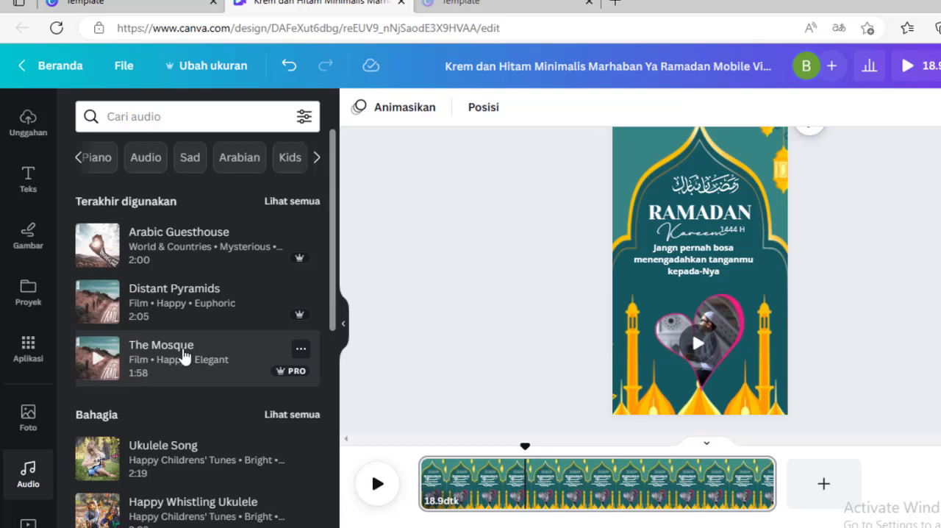
left_click(183, 356)
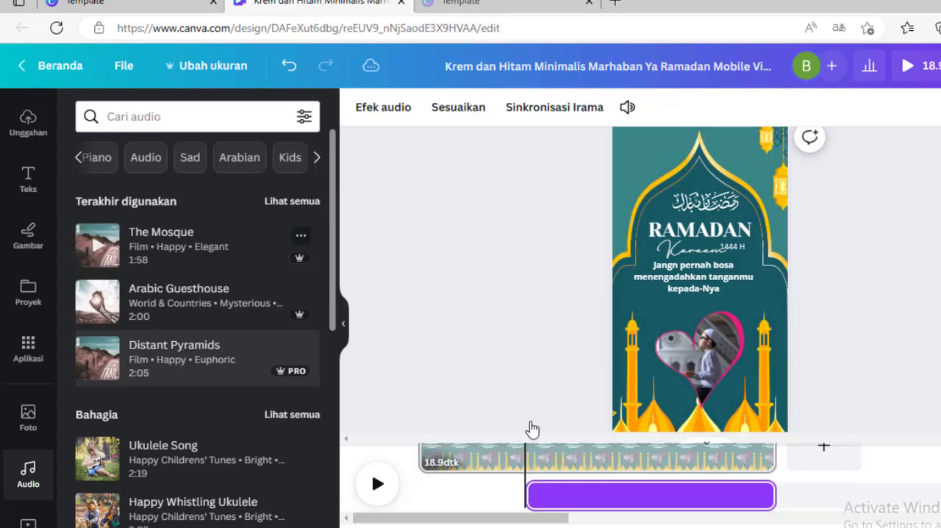
Shift the audio track to the very start of the timeline so it spans the full 18.9-second page
left_click(659, 500)
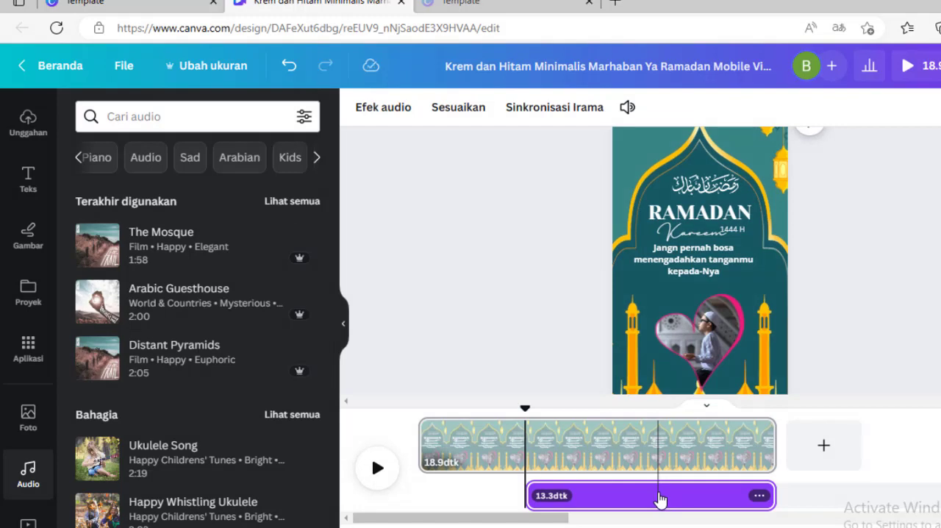
left_click_drag(587, 501, 511, 501)
left_click_drag(447, 496, 380, 484)
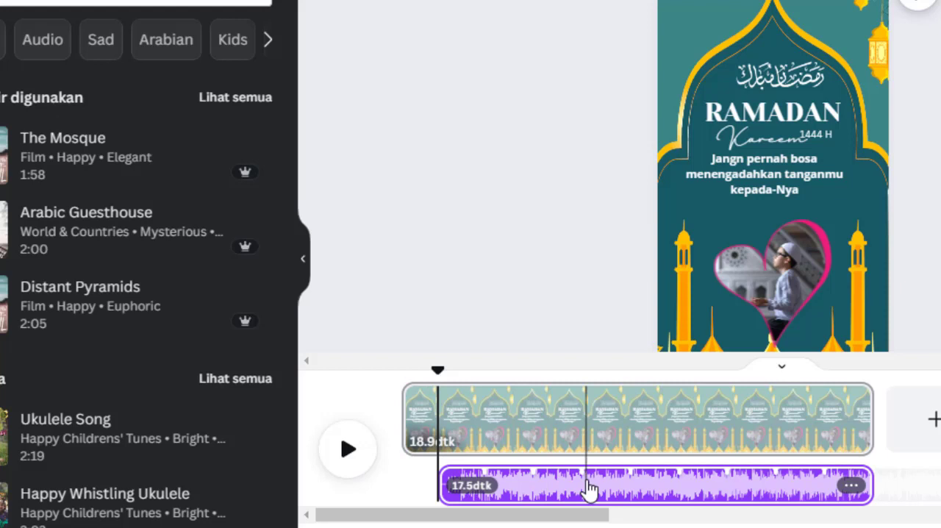
left_click_drag(584, 490, 490, 487)
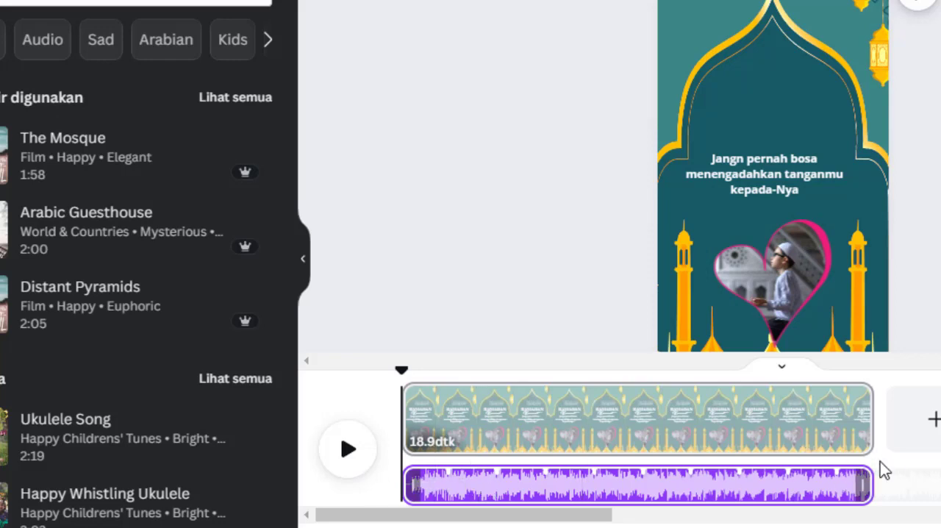
left_click_drag(825, 443, 335, 496)
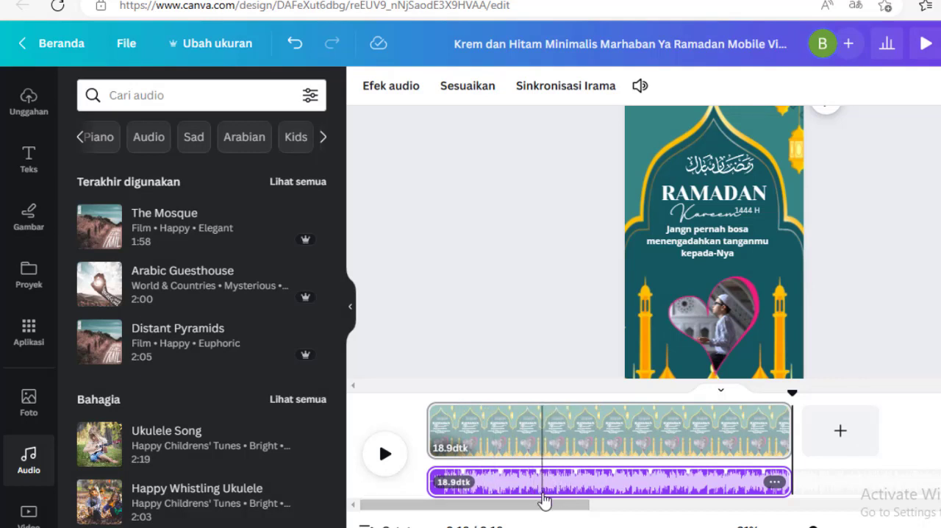
Delete the audio track from the timeline
left_click(517, 485)
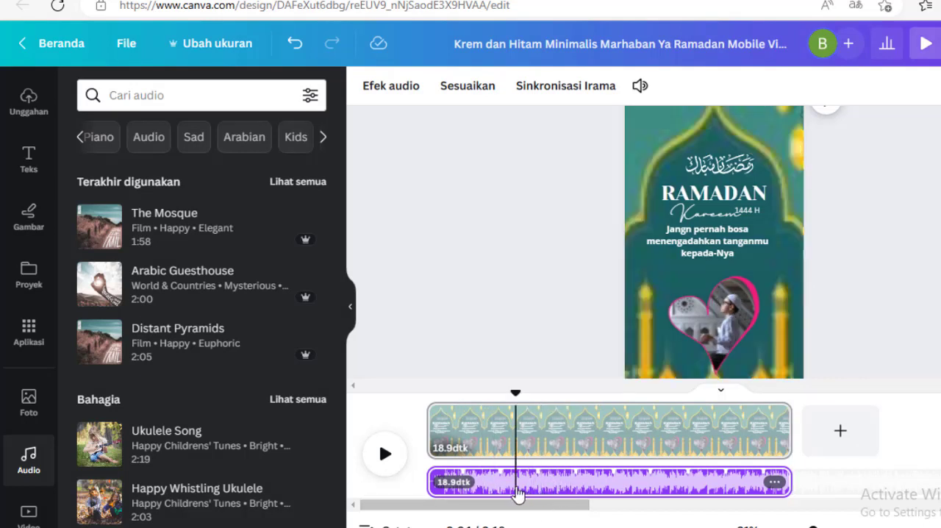
key("Delete")
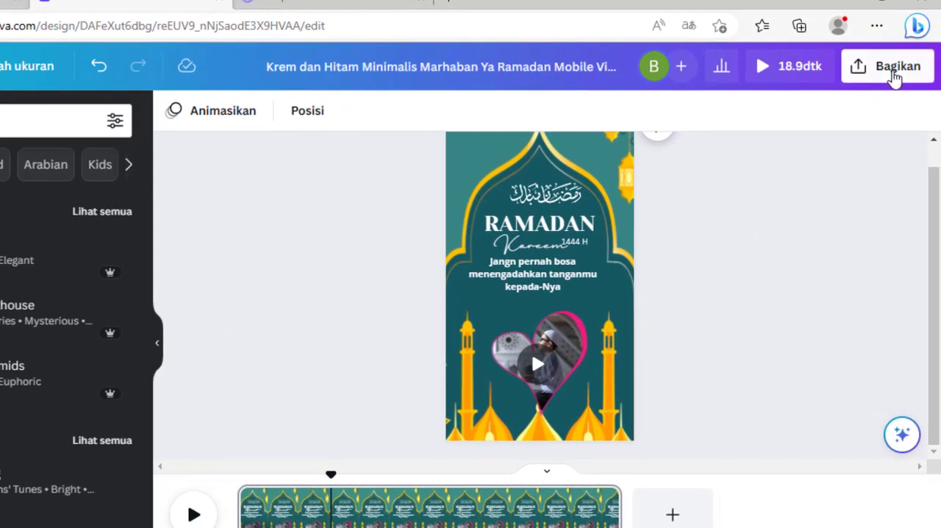
Download the design as an MP4 video at 1080p (HD) quality
left_click(896, 77)
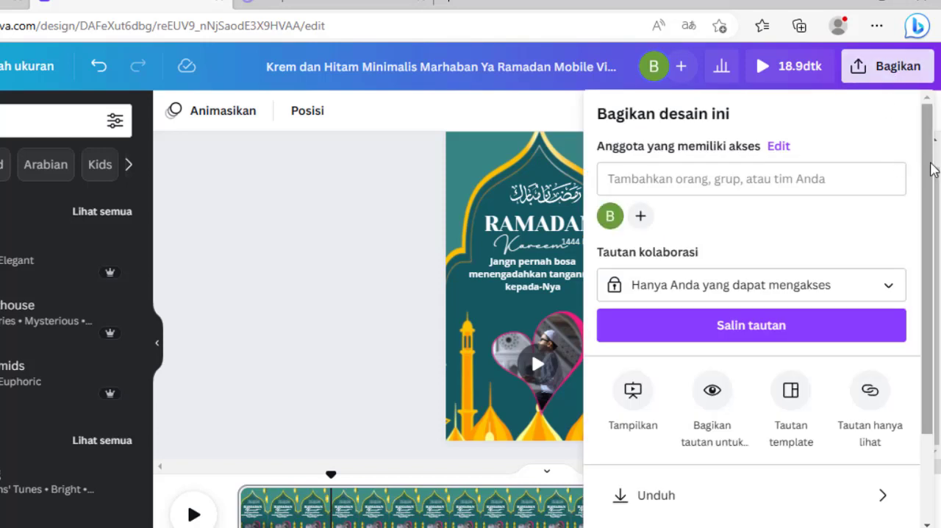
left_click_drag(932, 169, 932, 310)
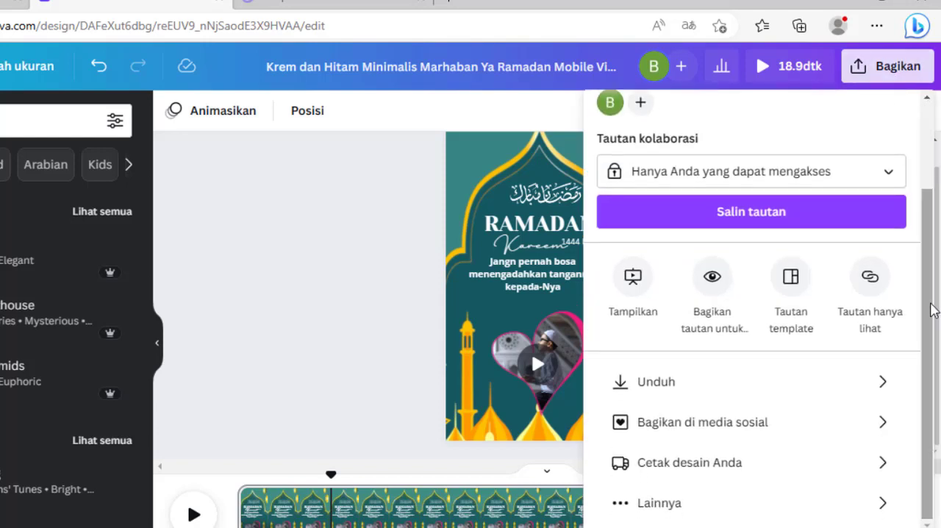
left_click(693, 383)
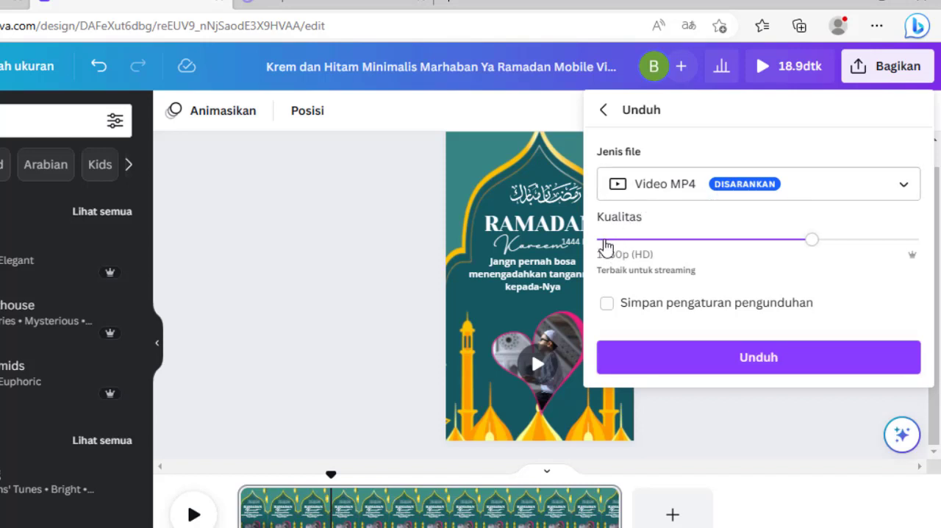
left_click(703, 241)
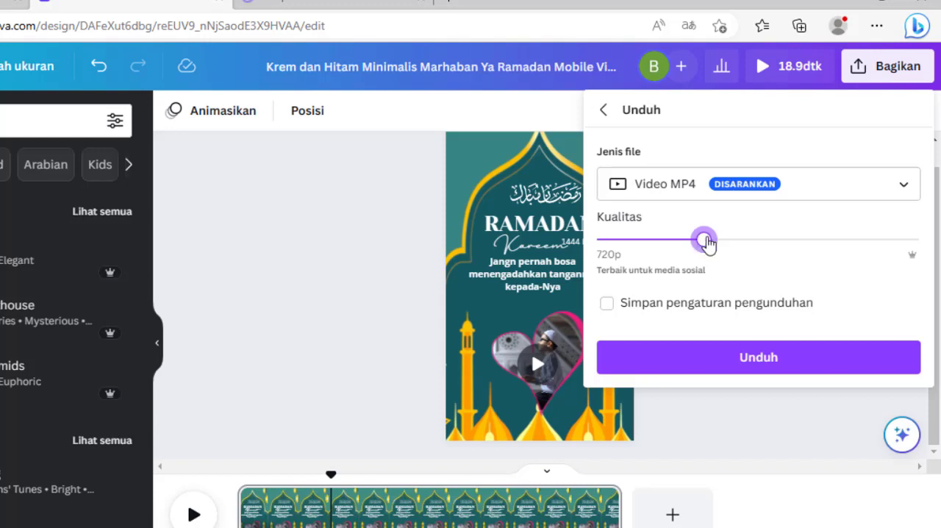
left_click(768, 242)
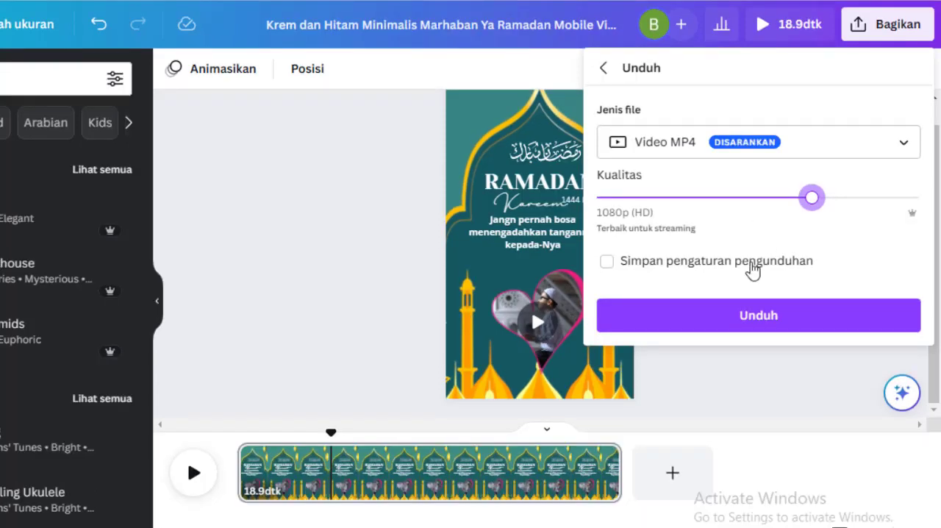
left_click(764, 359)
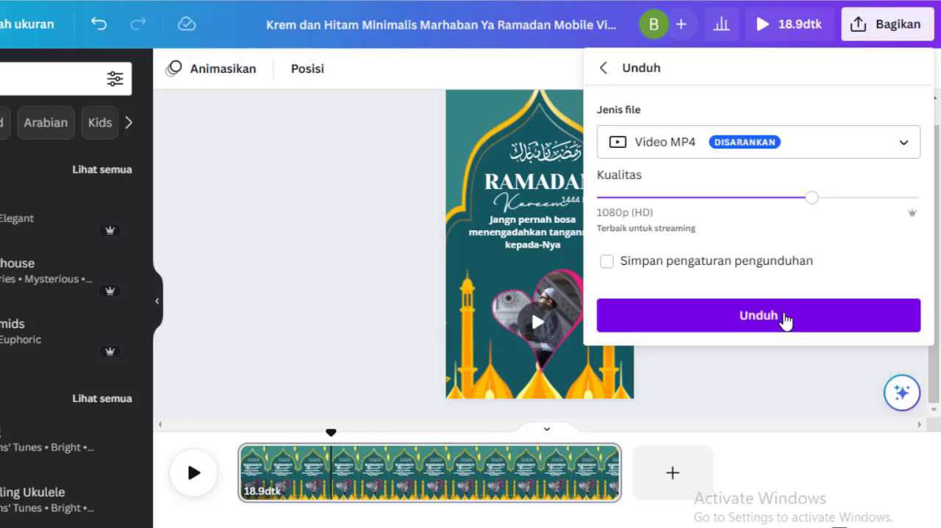
left_click(786, 317)
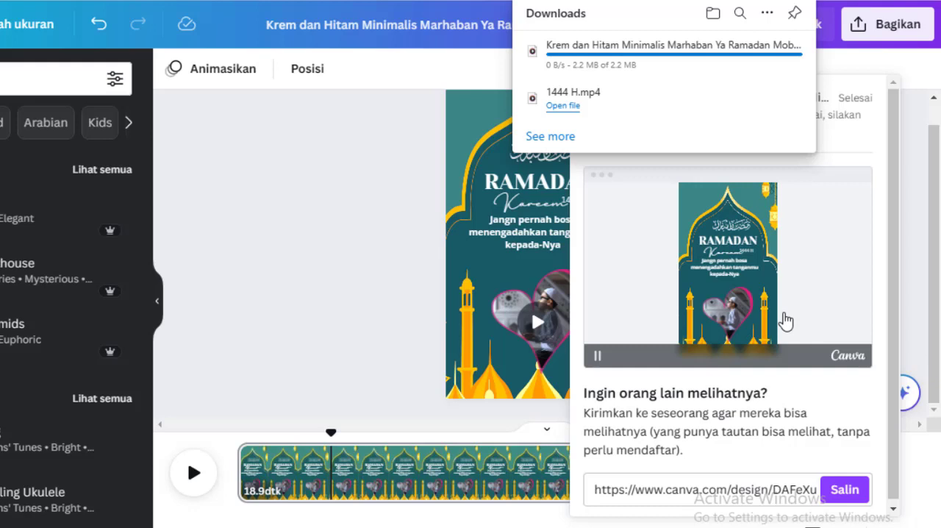
Open the downloaded Ramadan video in Media Player and play it
mouse_move(610, 60)
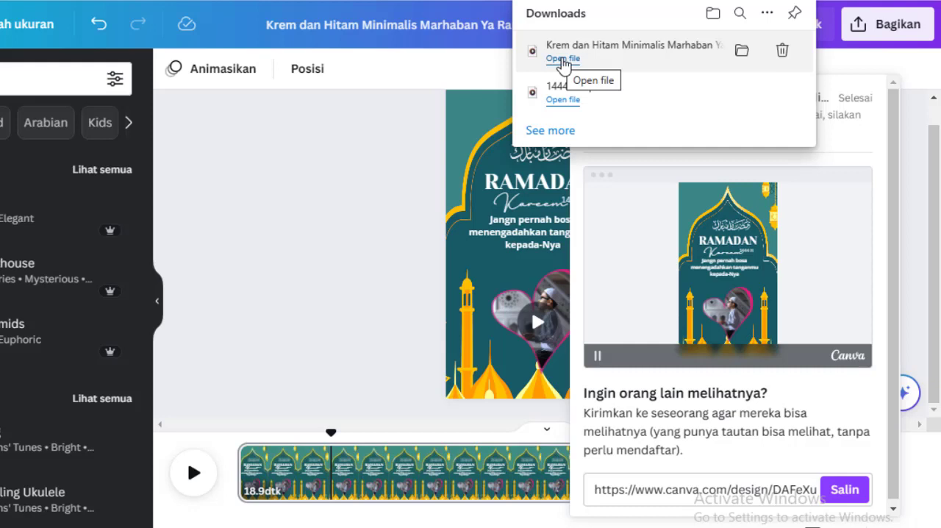
left_click(563, 59)
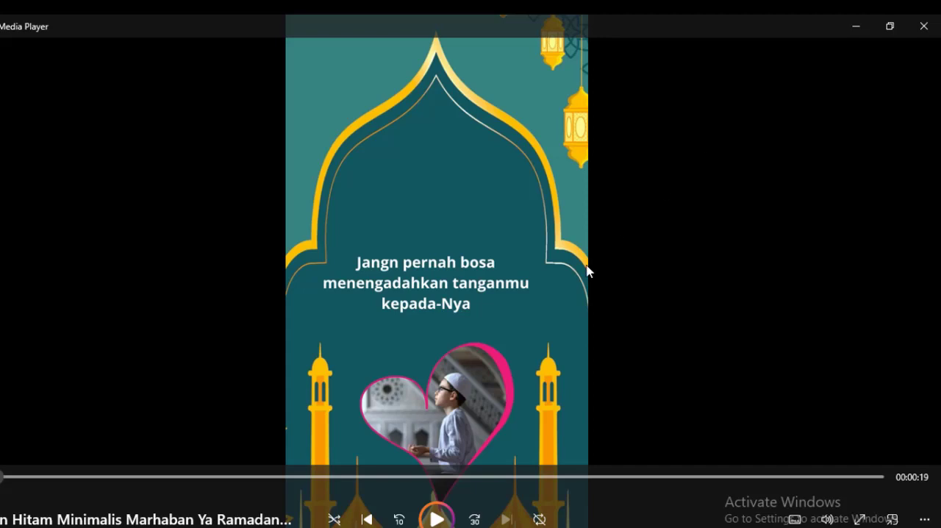
left_click(437, 520)
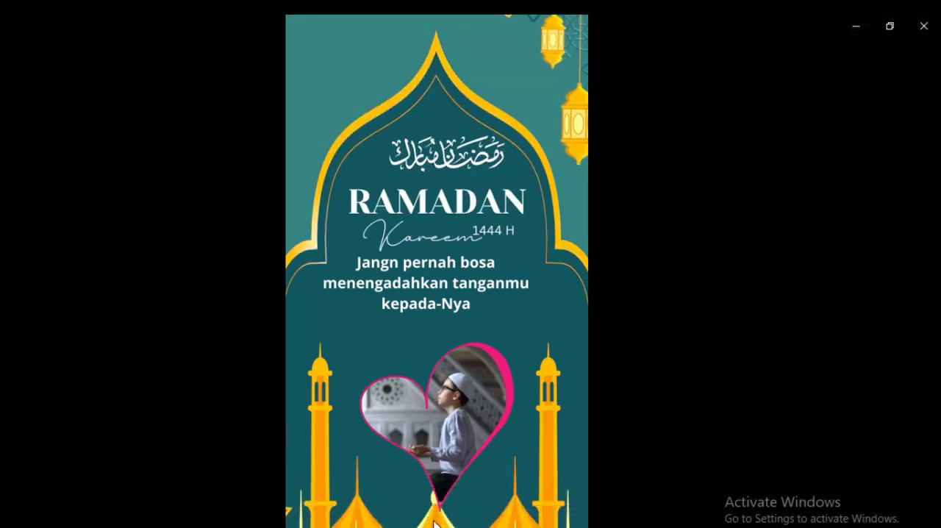